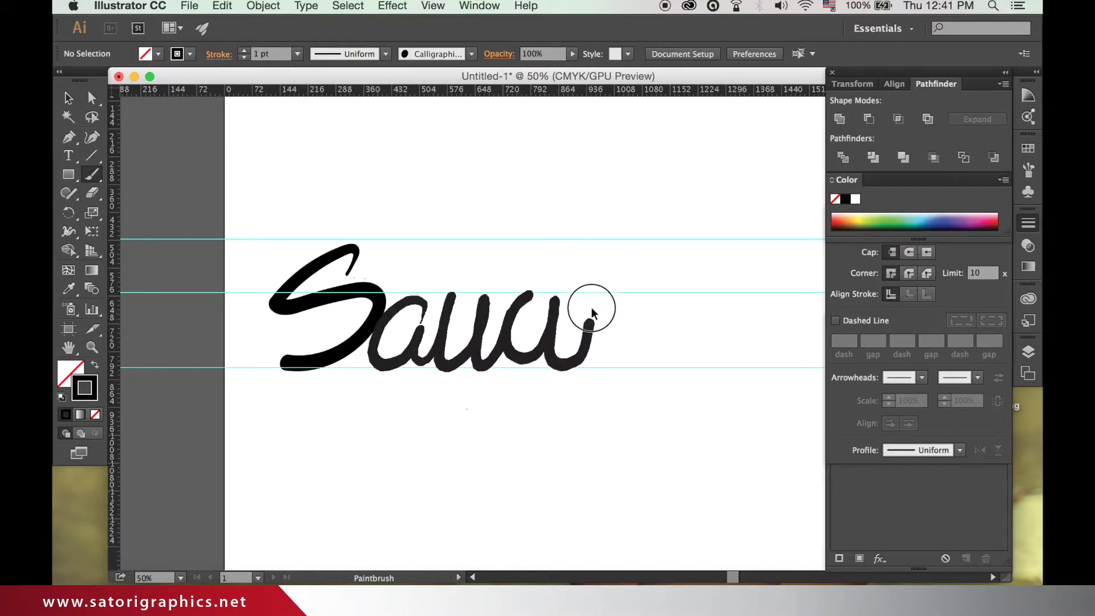
# Brush the y with a looping descender to complete the black script word 'Saucy'
pyautogui.moveTo(594, 297); pyautogui.dragTo(641, 405)
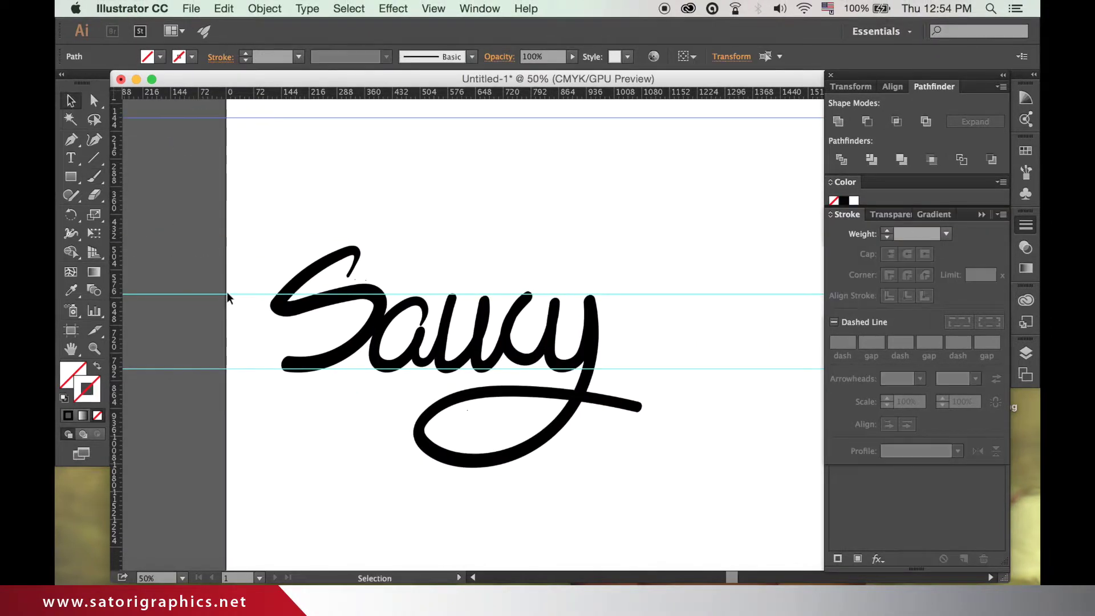
pyautogui.moveTo(227, 293); pyautogui.dragTo(227, 192)
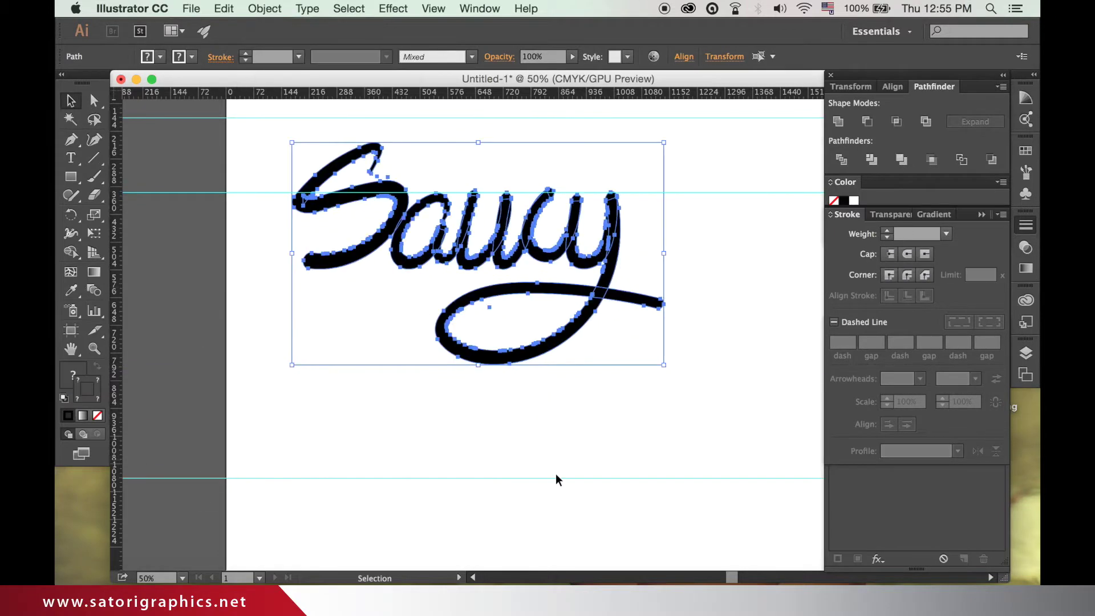
# Zoom in on the u stroke and adjust its curve and anchors
pyautogui.press('super+plus')
pyautogui.press('super+plus')
pyautogui.press('a')
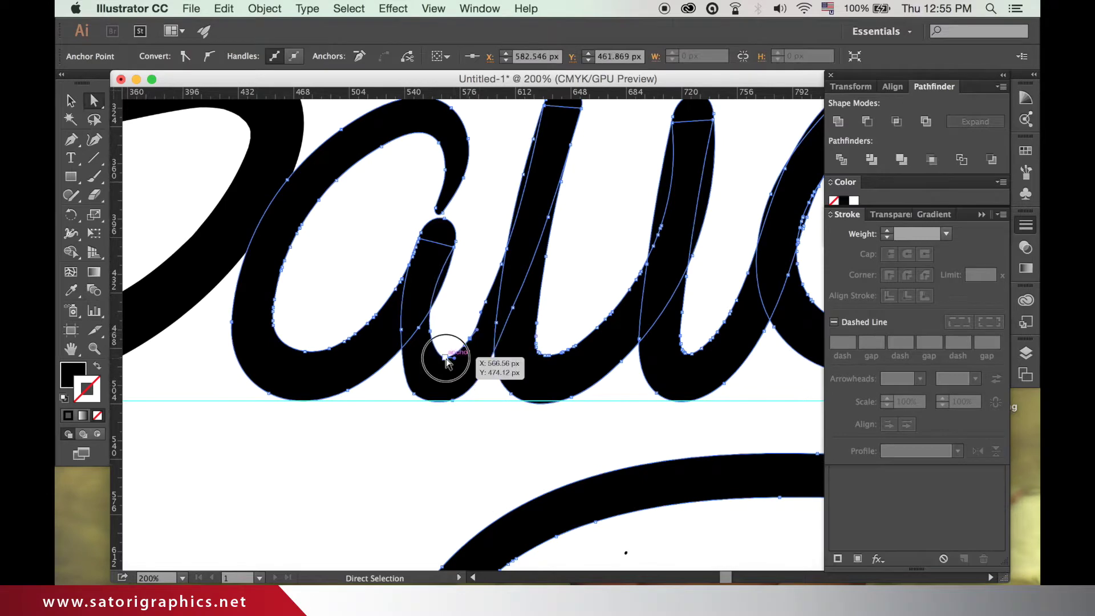
pyautogui.press('super+shift+a')
pyautogui.press('super+plus')
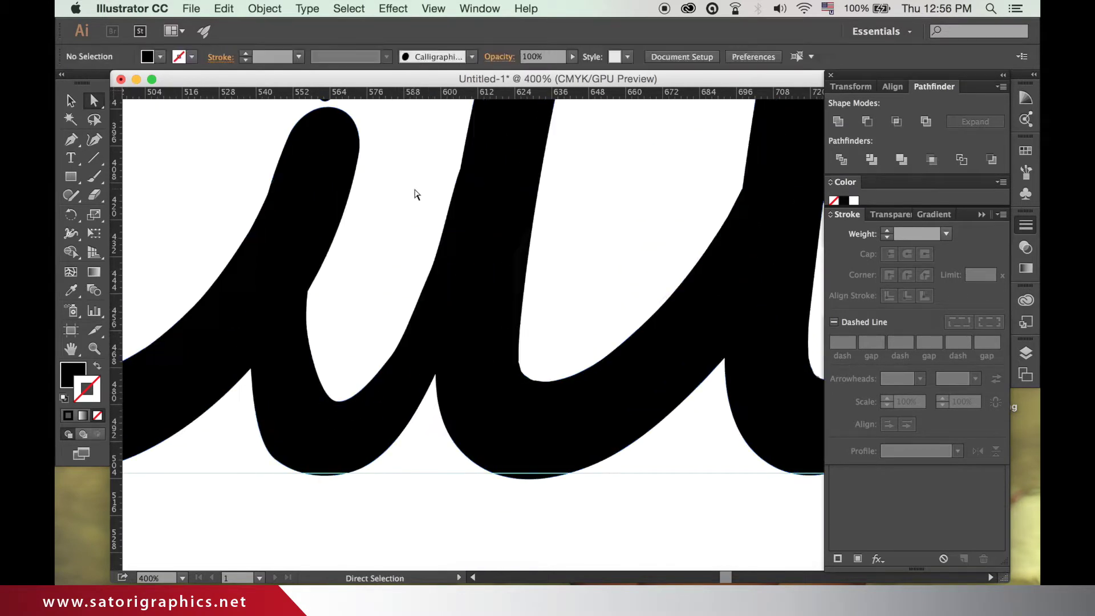
pyautogui.click(371, 378)
pyautogui.moveTo(425, 215); pyautogui.dragTo(448, 253)
pyautogui.click(325, 476)
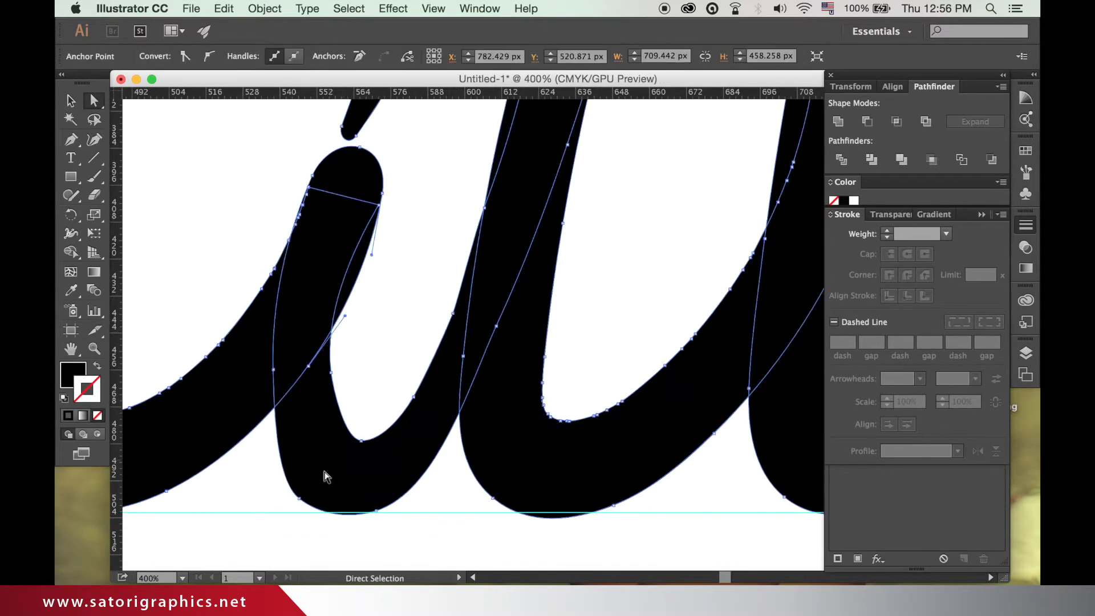
pyautogui.click(281, 525)
# Reselect the joined a and u strokes to refine where they meet
pyautogui.click(379, 447)
pyautogui.hscroll(2, 493, 419)
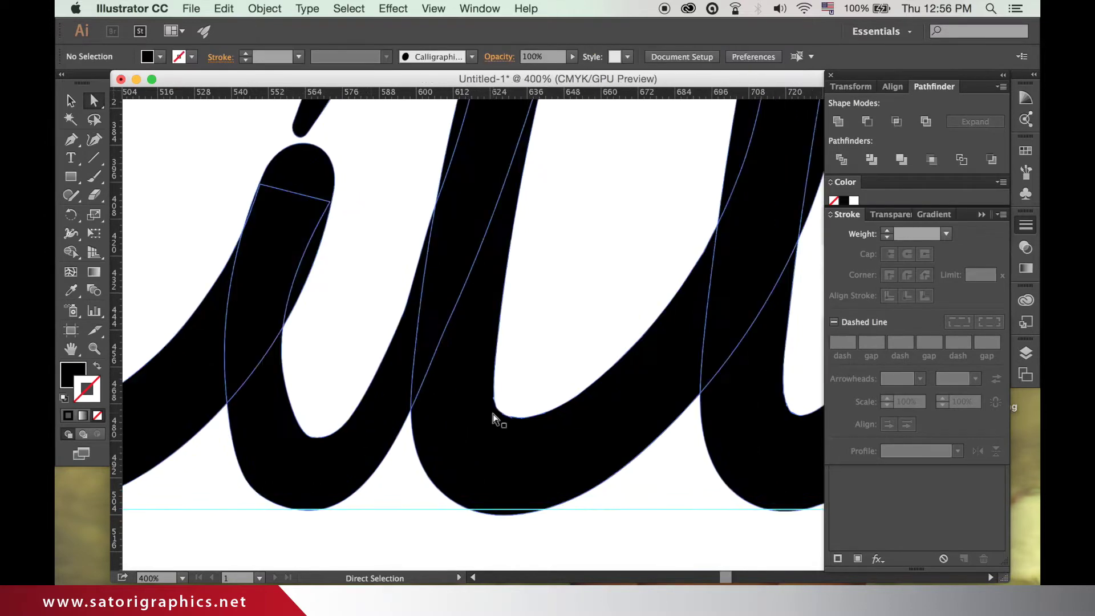
pyautogui.press('super+minus')
pyautogui.click(415, 232)
pyautogui.click(593, 228)
pyautogui.press('super+plus')
pyautogui.click(464, 215)
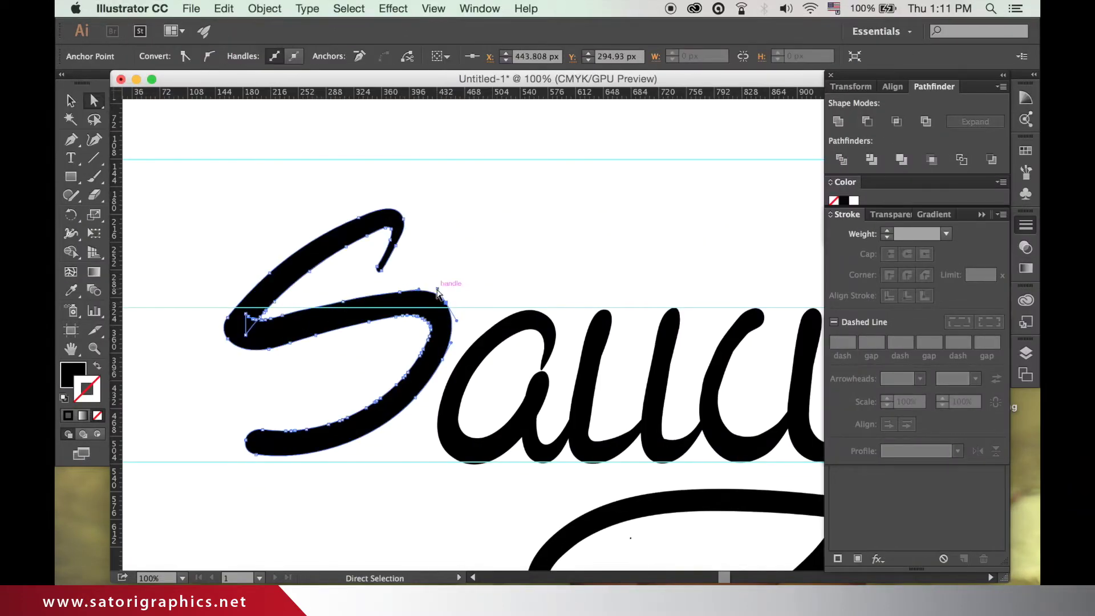
# Drag the S's upper anchor down to reshape its top curve, and fill the artboard rectangle blue
pyautogui.click(251, 320)
pyautogui.click(291, 356)
pyautogui.press('super+plus')
pyautogui.click(452, 276)
pyautogui.click(456, 231)
pyautogui.moveTo(405, 240); pyautogui.dragTo(405, 246)
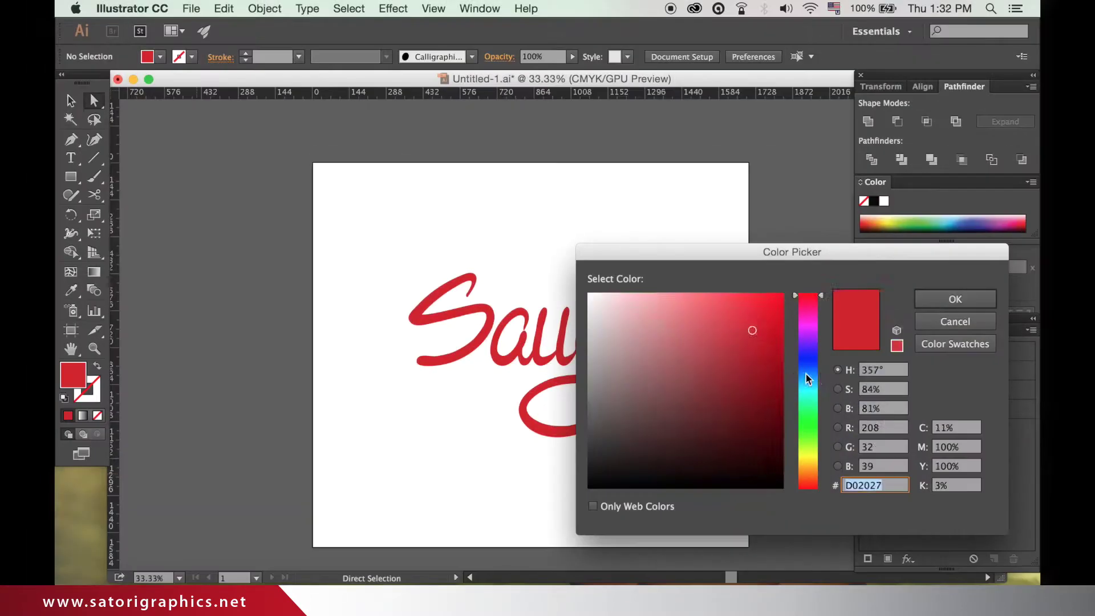
pyautogui.click(805, 377)
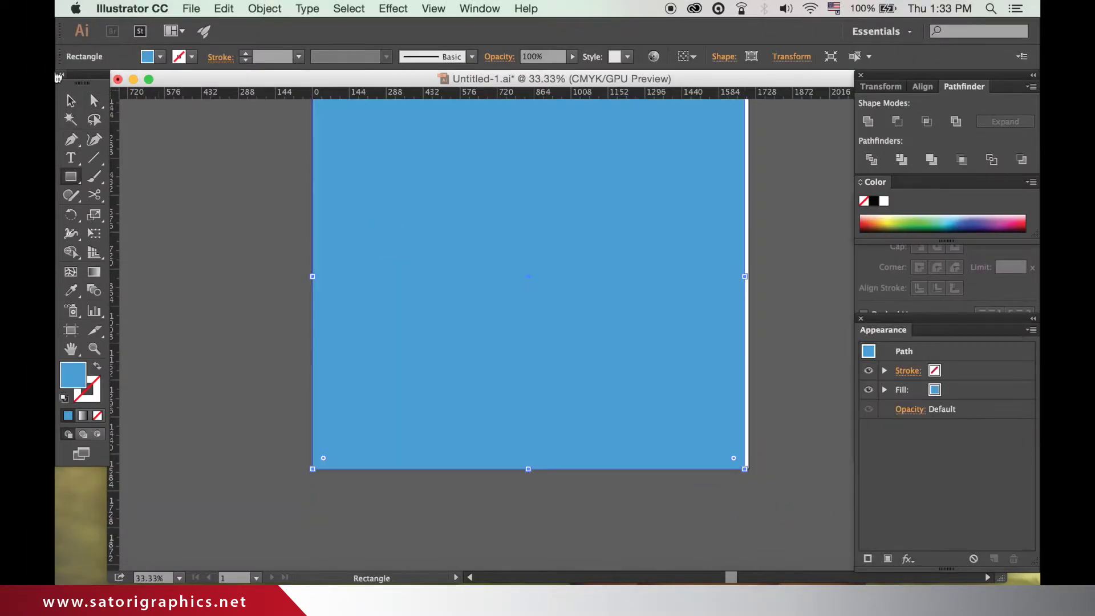
# Send the blue rectangle behind the lettering and select the Saucy group
pyautogui.hotkey('ctrl', 'shift', '[')
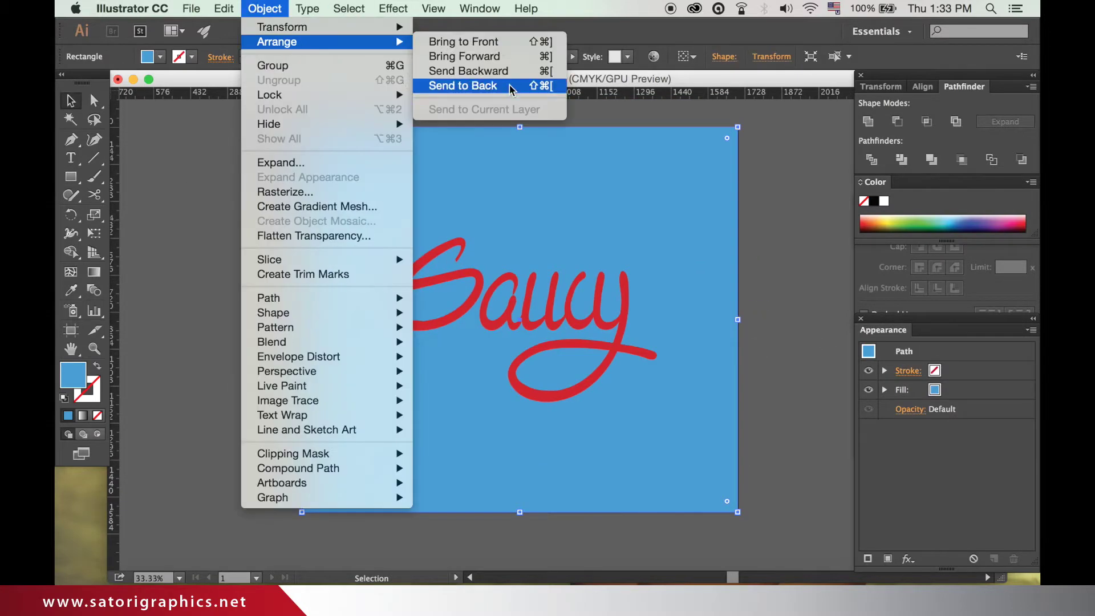
pyautogui.click(529, 314)
pyautogui.click(1030, 329)
# Add a new yellow stroke to the lettering and set it to 80 pt
pyautogui.click(953, 344)
pyautogui.click(889, 388)
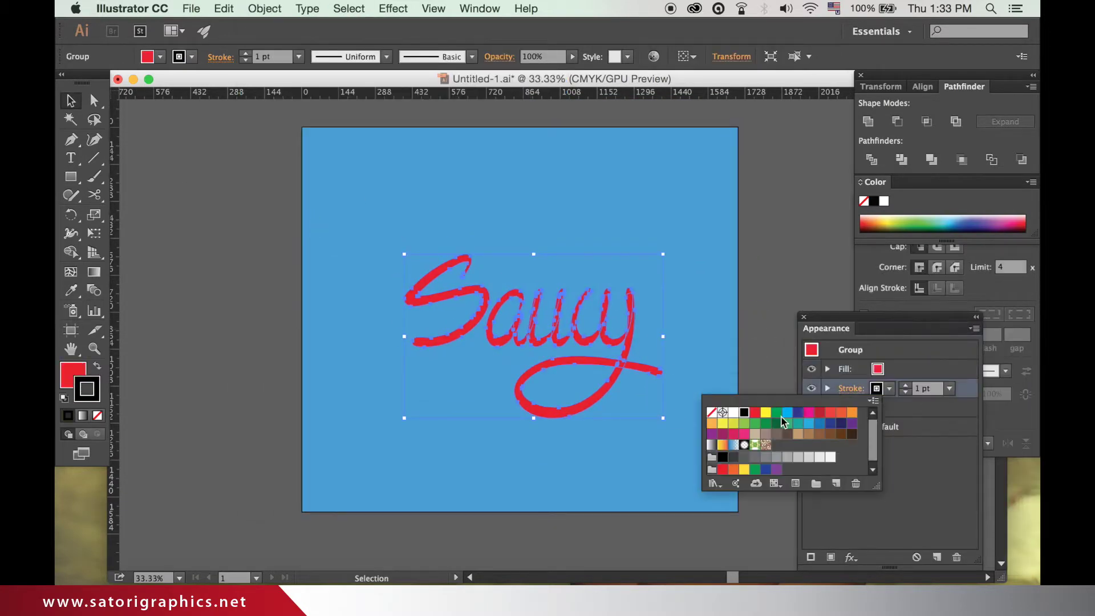
pyautogui.click(734, 411)
pyautogui.click(949, 388)
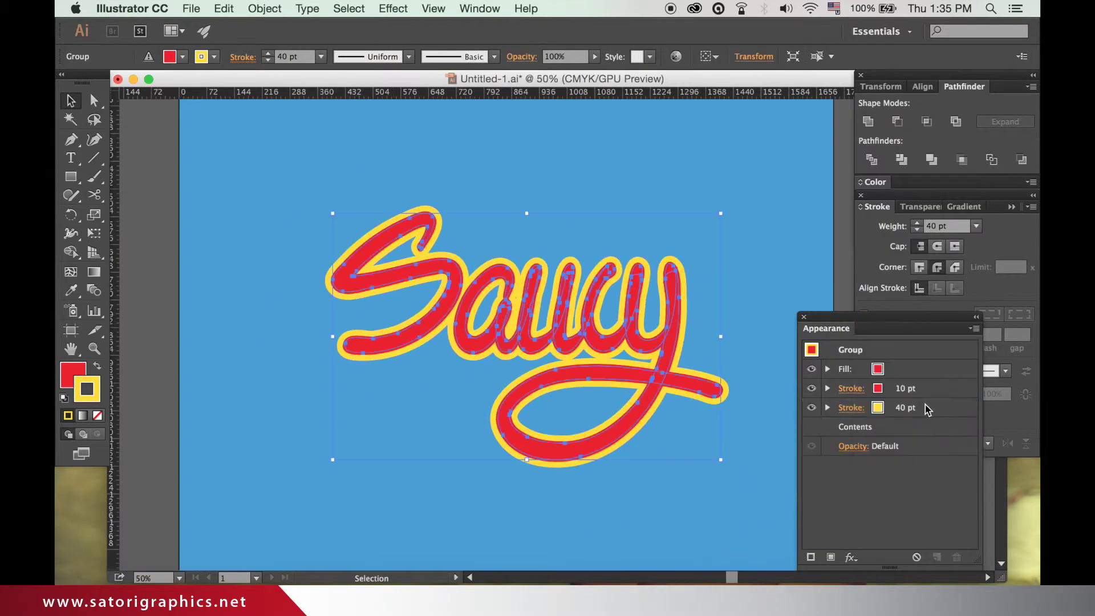
pyautogui.click(949, 407)
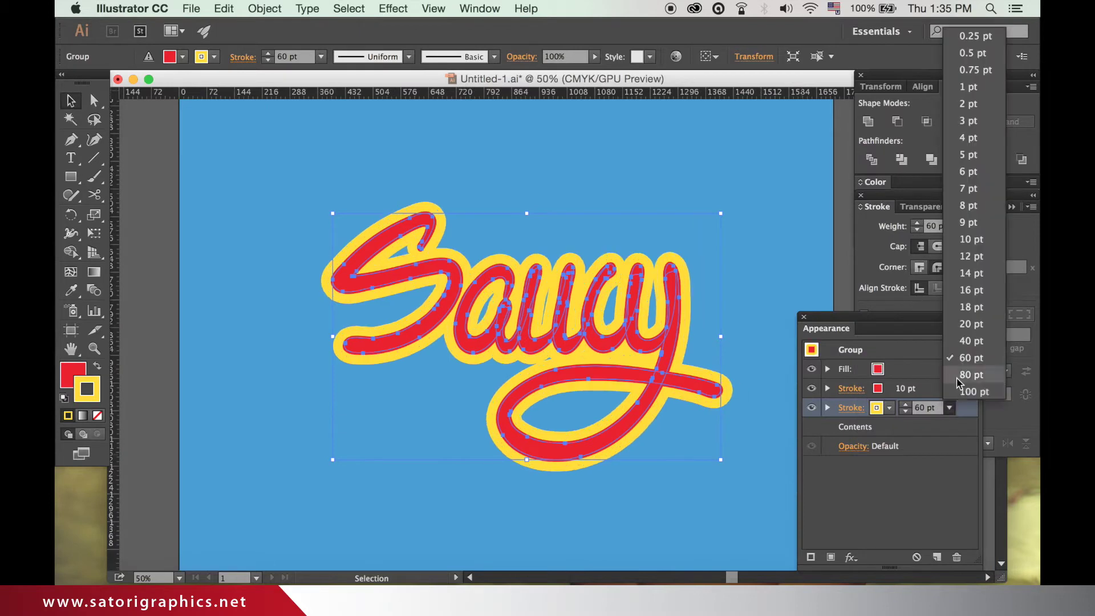
pyautogui.click(971, 375)
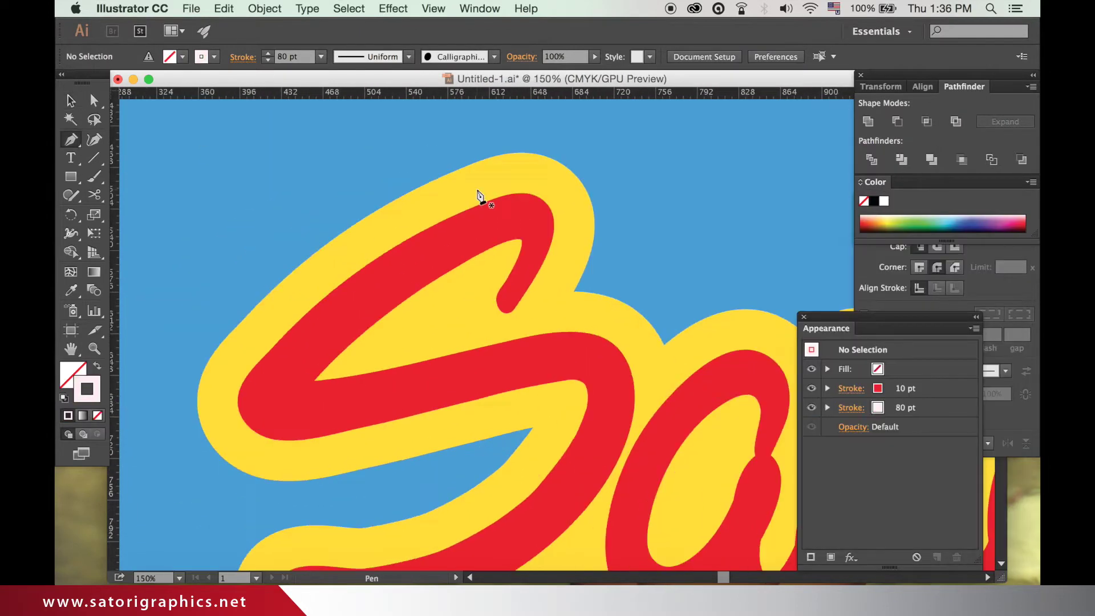
# Pen a thin white highlight line along the S and adjust its end anchor
pyautogui.click(240, 381)
pyautogui.click(321, 57)
pyautogui.click(318, 120)
pyautogui.moveTo(323, 314); pyautogui.dragTo(342, 299)
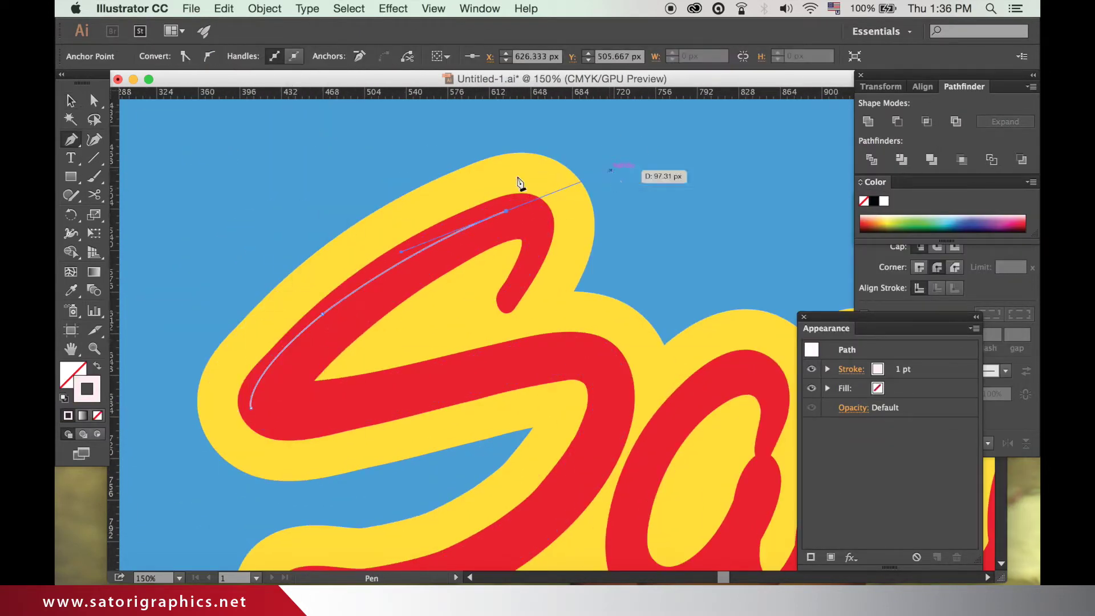
pyautogui.press('a')
pyautogui.click(506, 211)
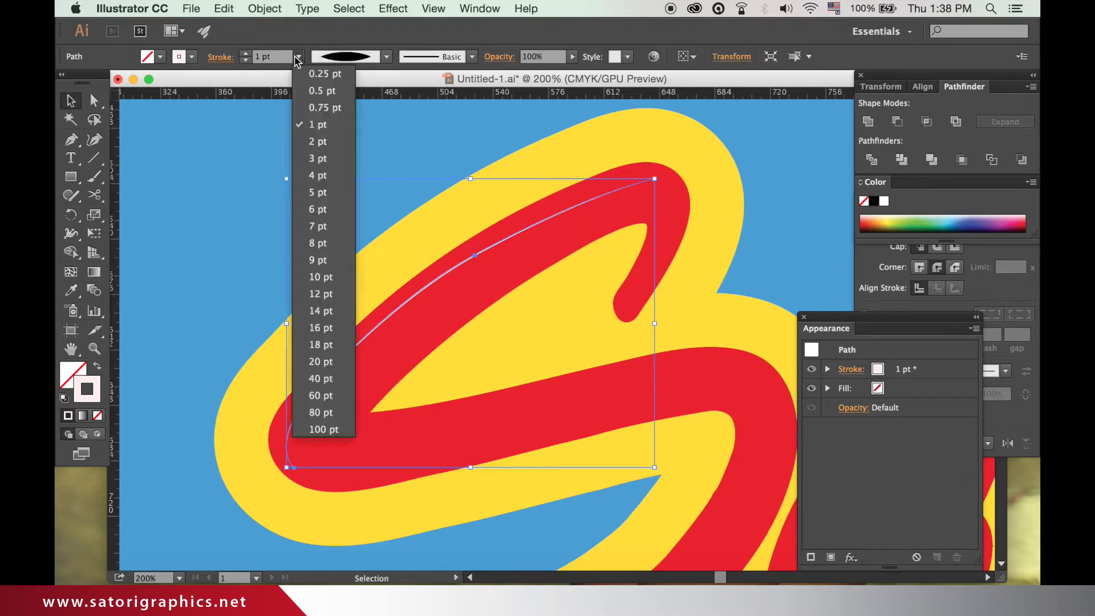
pyautogui.moveTo(475, 256); pyautogui.dragTo(503, 233)
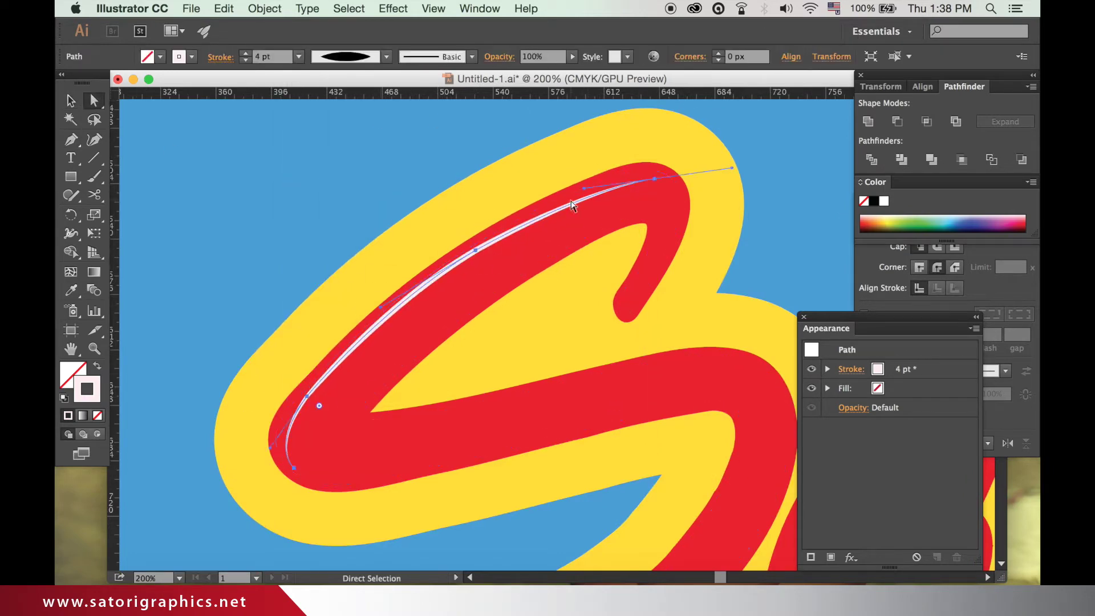
pyautogui.click(691, 176)
pyautogui.click(191, 160)
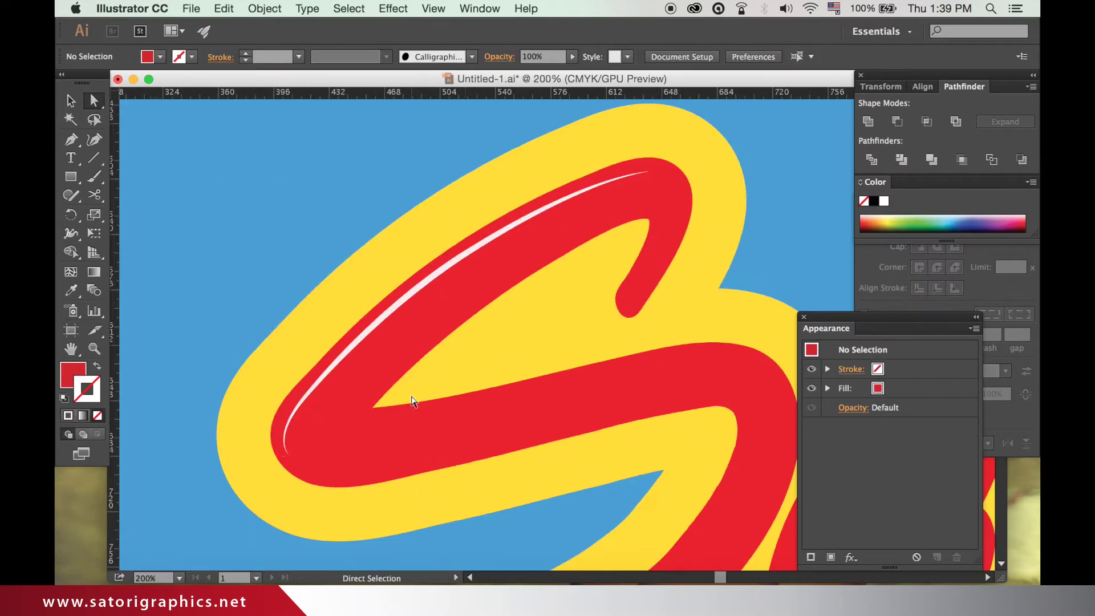
pyautogui.moveTo(559, 308); pyautogui.dragTo(696, 303)
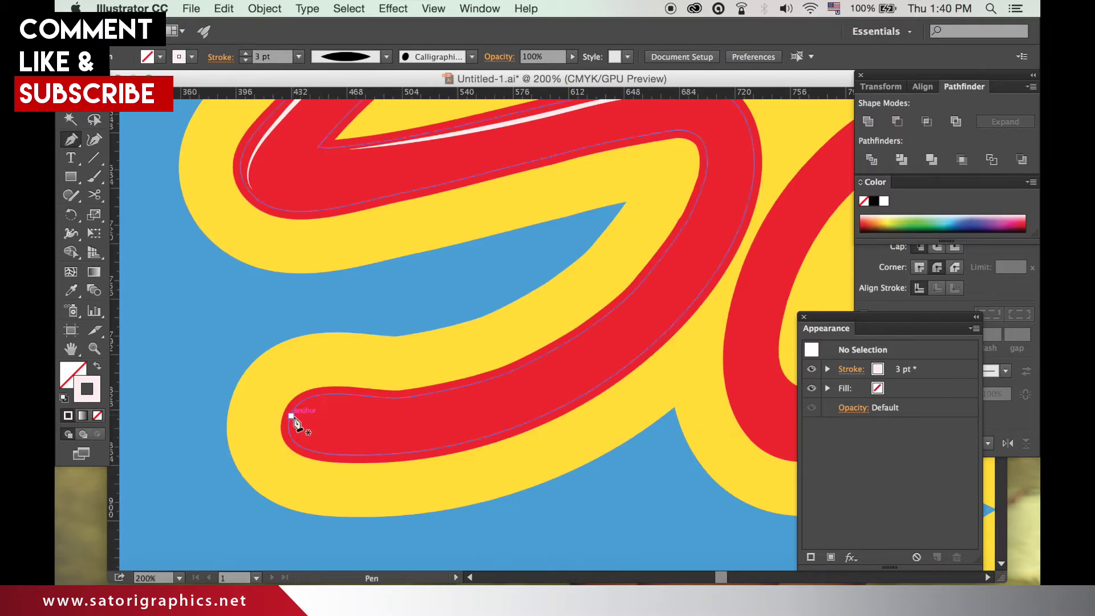
# Draw a second S highlight with a tapered width profile at 3 pt
pyautogui.click(291, 417)
pyautogui.moveTo(295, 400); pyautogui.dragTo(325, 401)
pyautogui.moveTo(682, 248); pyautogui.dragTo(736, 142)
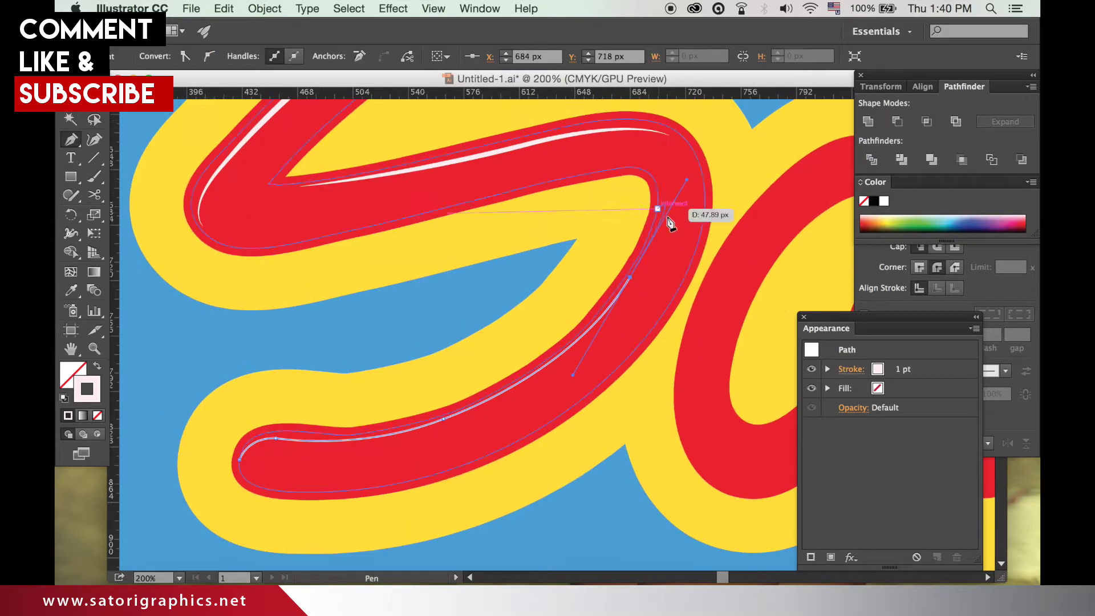
pyautogui.click(384, 447)
pyautogui.click(342, 53)
pyautogui.click(342, 160)
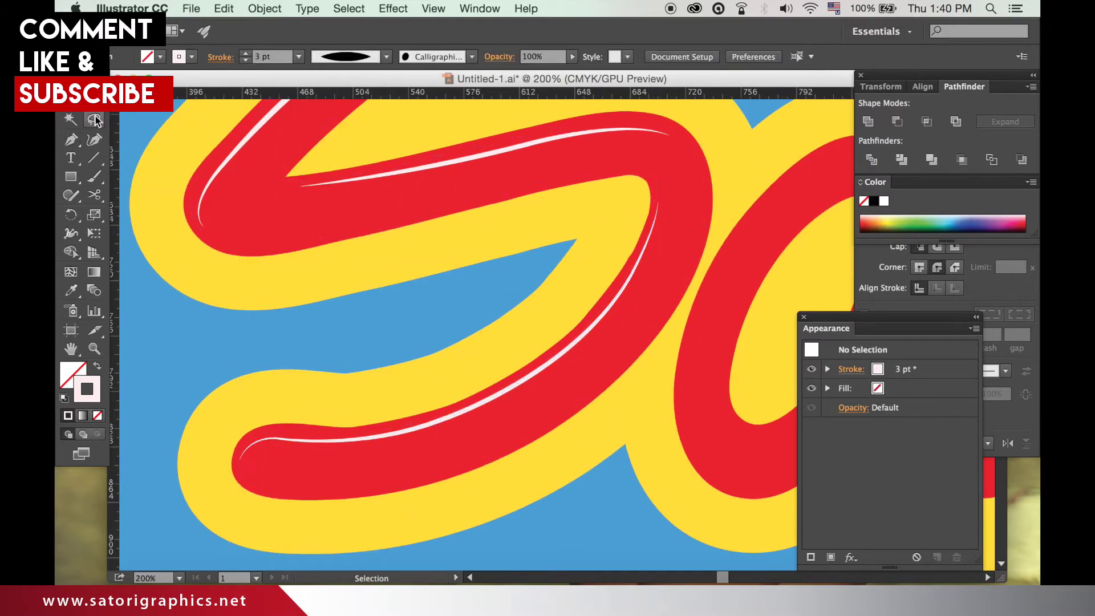
pyautogui.click(444, 419)
pyautogui.press('shift+super+a')
# Check the S highlight, then pen a curved white highlight along the a
pyautogui.press('super+0')
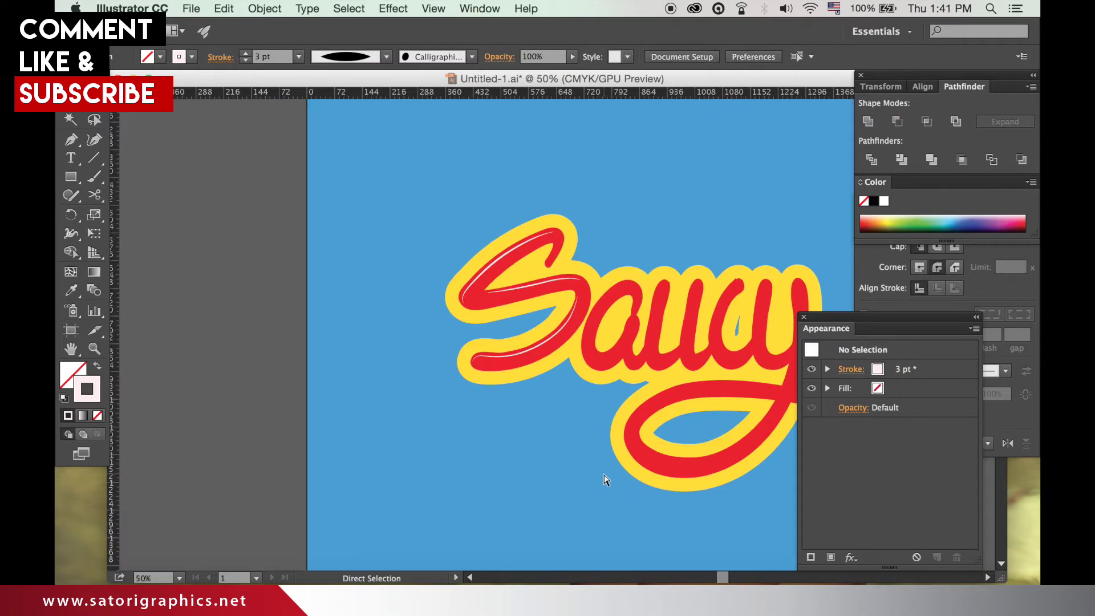
pyautogui.press('super+equal')
pyautogui.press('super+equal')
pyautogui.press('super+equal')
pyautogui.click(589, 298)
pyautogui.click(453, 309)
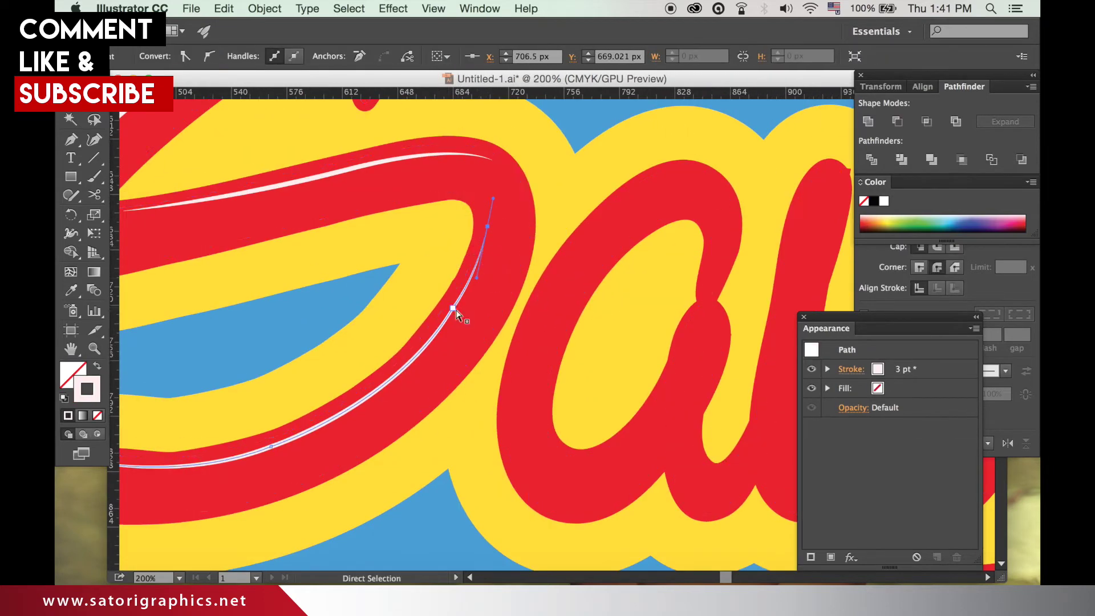
pyautogui.press('shift+super+a')
pyautogui.press('p')
pyautogui.hscroll(3, 562, 244)
pyautogui.click(605, 183)
pyautogui.moveTo(464, 328); pyautogui.dragTo(422, 424)
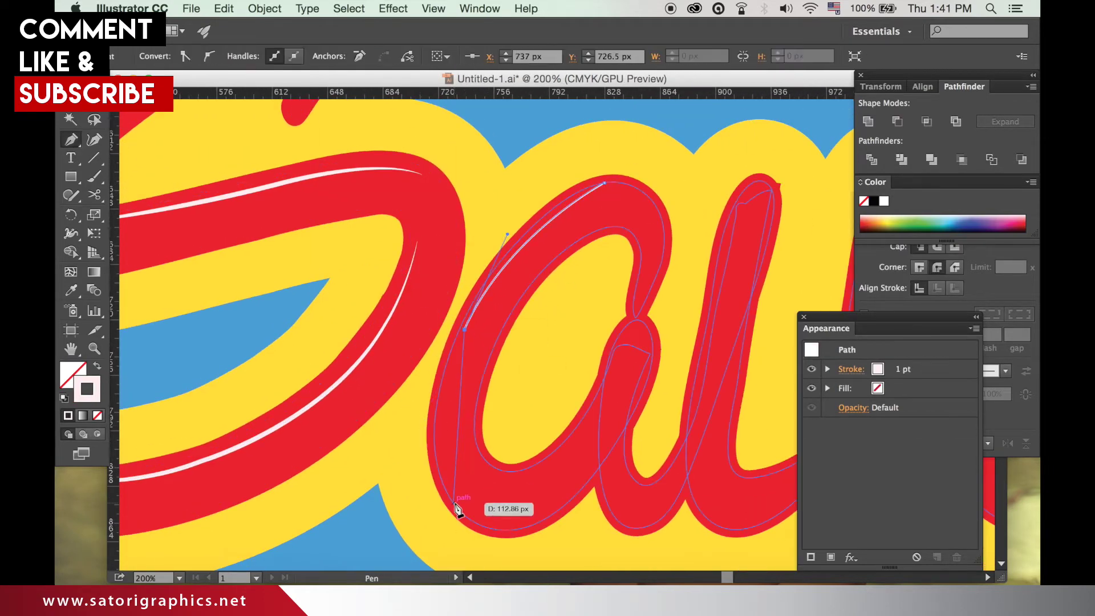
pyautogui.moveTo(458, 508); pyautogui.dragTo(476, 588)
pyautogui.scroll(-3, 487, 464)
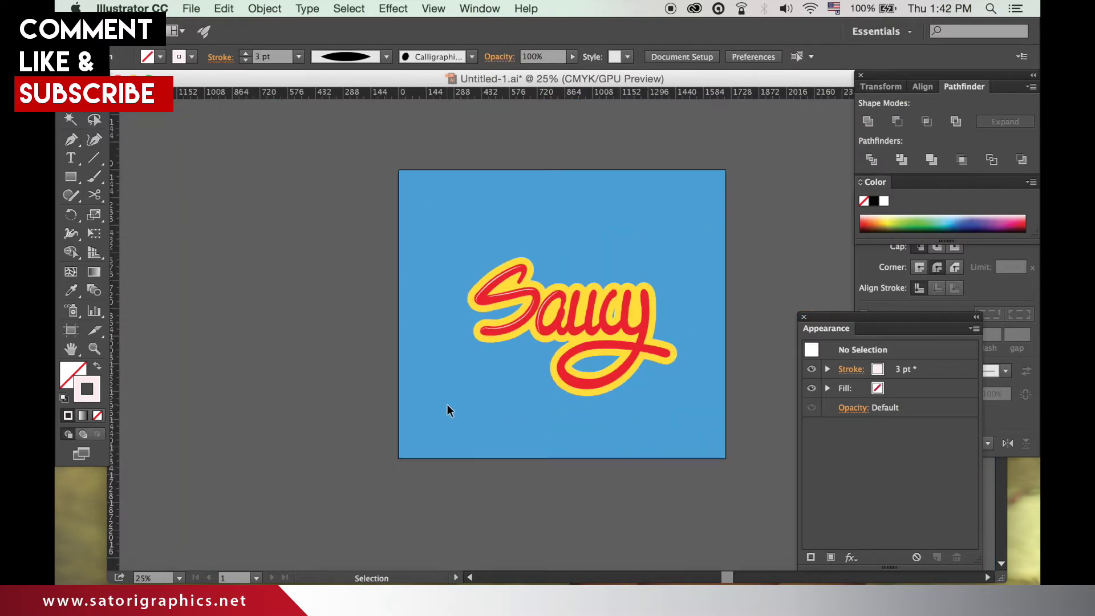
# Retune the lettering's outlines to a 16 pt red stroke and 96 pt yellow outline
pyautogui.press('super+equal')
pyautogui.click(529, 341)
pyautogui.click(906, 409)
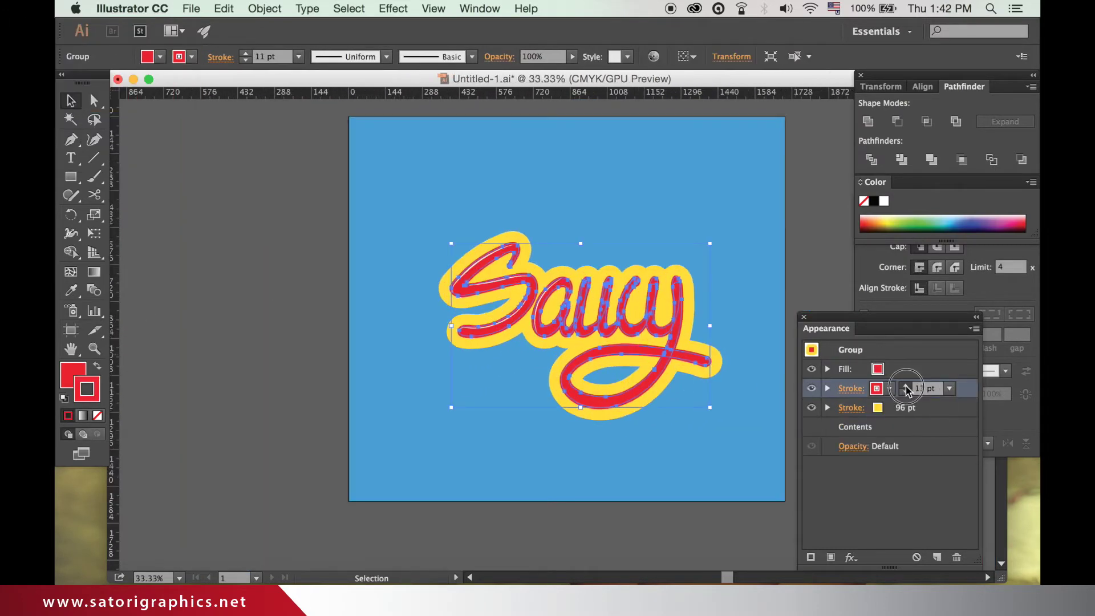
pyautogui.click(949, 388)
pyautogui.click(969, 277)
pyautogui.press('super+shift+a')
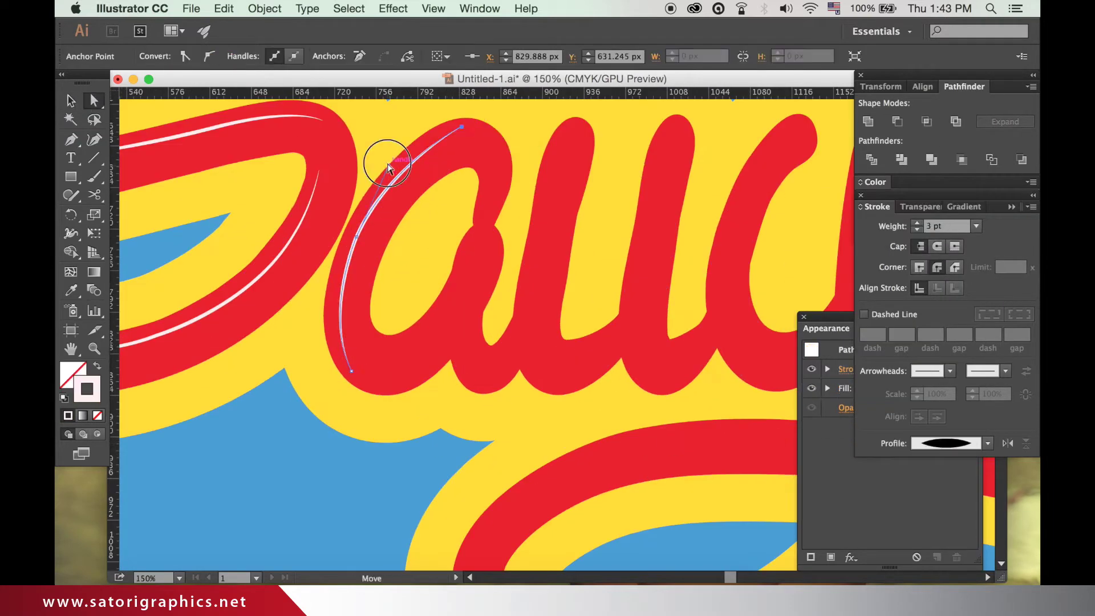
pyautogui.press('super+shift+a')
pyautogui.press('super+0')
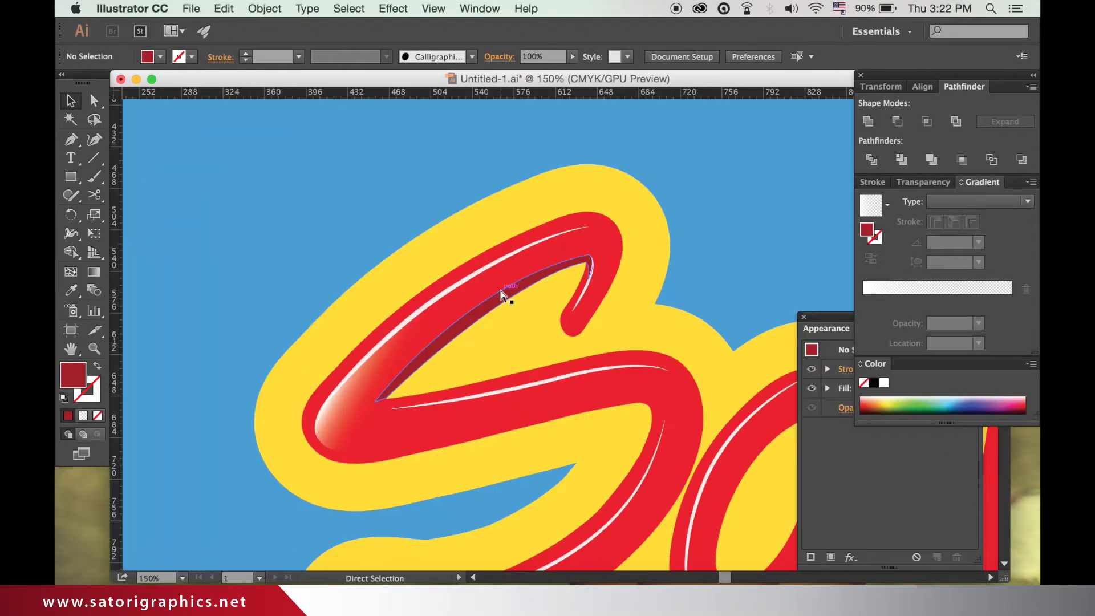
# Finish the dark-red shading shape inside the S hook and nudge its top anchor
pyautogui.press('super+equal')
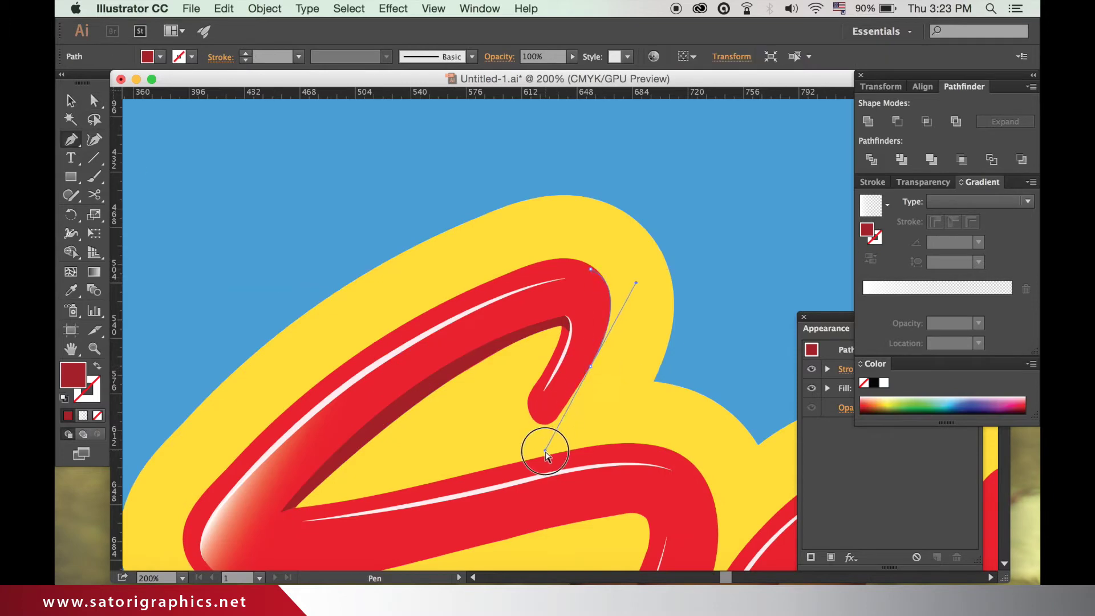
pyautogui.moveTo(545, 454); pyautogui.dragTo(546, 453)
pyautogui.press('super+equal')
pyautogui.press('super+equal')
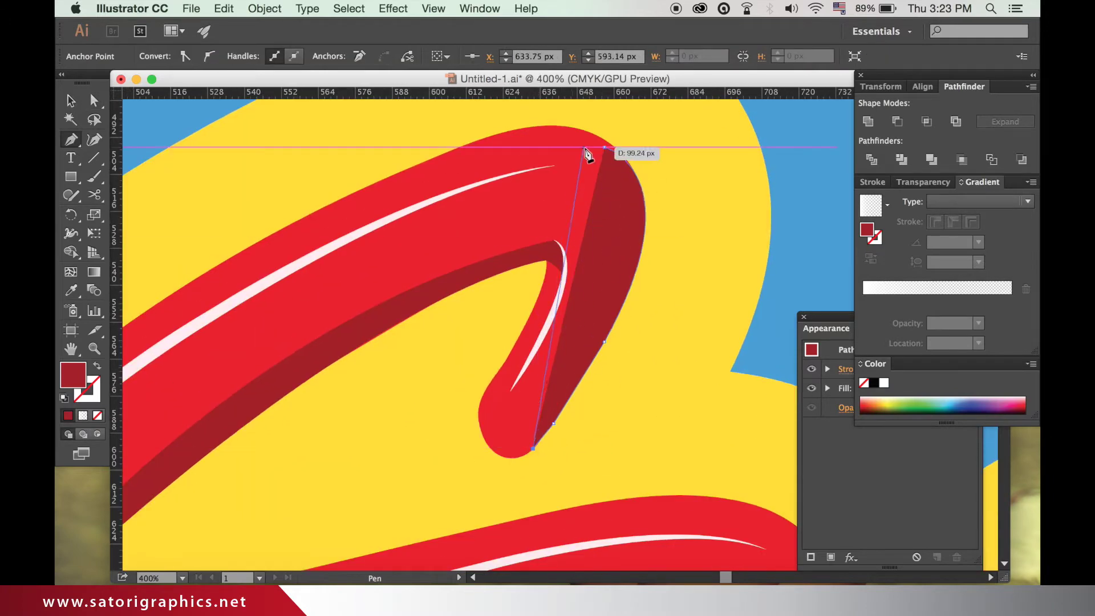
pyautogui.press('super+equal')
pyautogui.press('super+equal')
pyautogui.press('super+equal')
pyautogui.moveTo(585, 184); pyautogui.dragTo(581, 200)
pyautogui.press('super+minus')
pyautogui.press('super+minus')
pyautogui.press('super+minus')
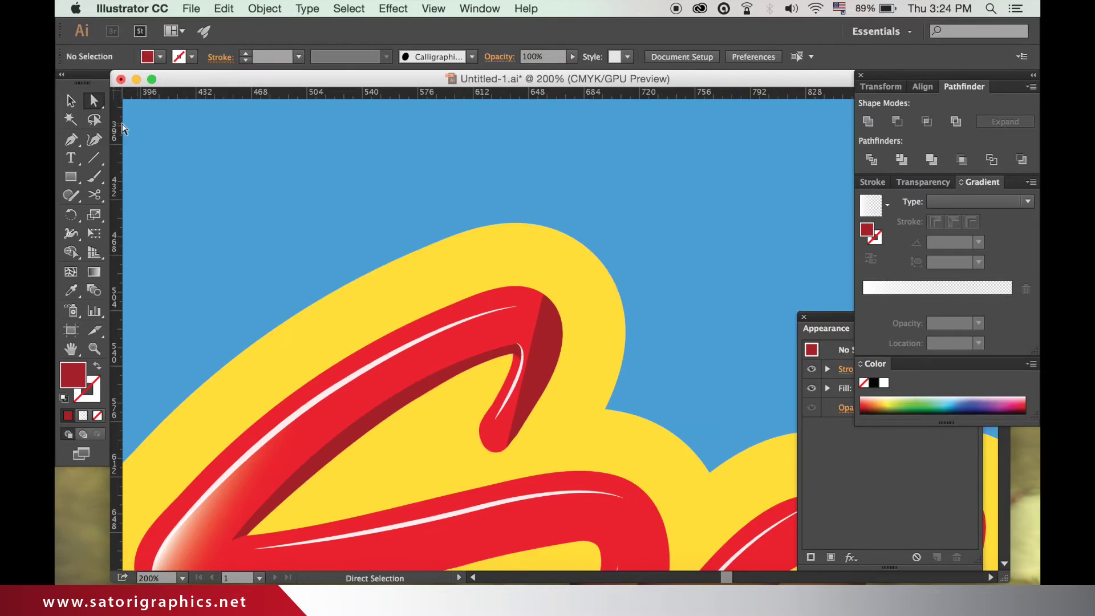
# Add a curved point to the S shading and compare it with the white highlight
pyautogui.press('p')
pyautogui.press('super+equal')
pyautogui.moveTo(532, 317); pyautogui.dragTo(516, 228)
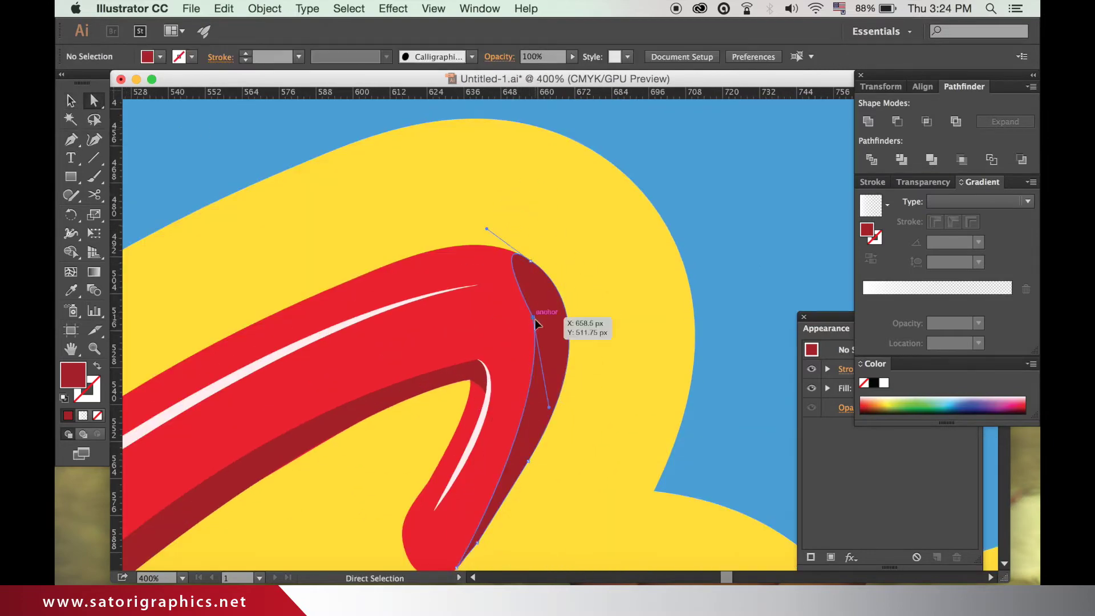
pyautogui.press('super+0')
pyautogui.press('super+equal')
pyautogui.press('super+minus')
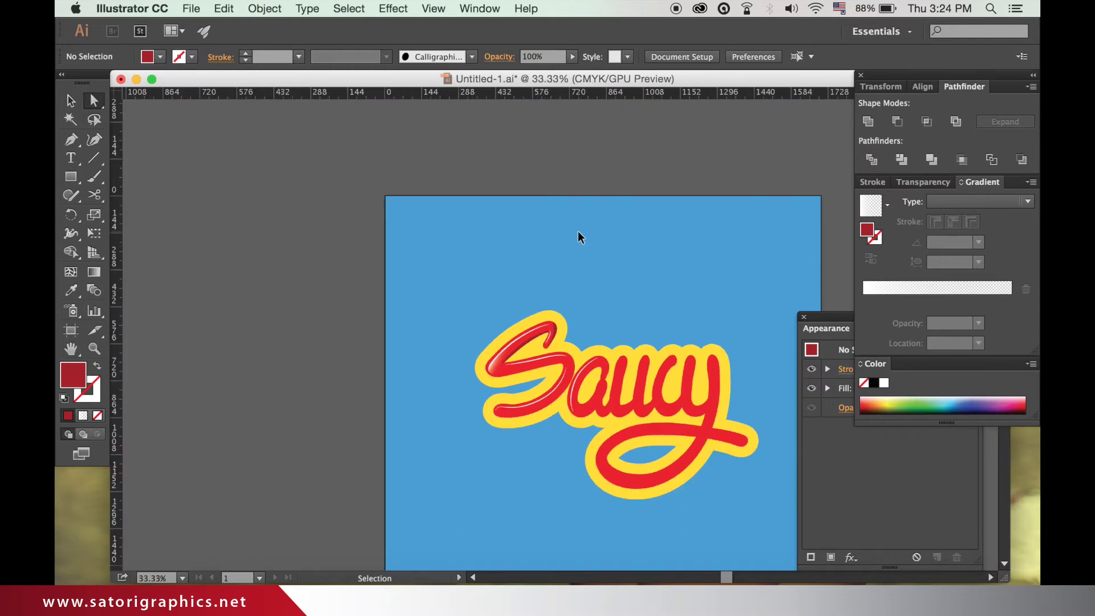
pyautogui.press('super+equal')
pyautogui.click(452, 342)
pyautogui.click(220, 177)
pyautogui.press('super+equal')
# Set the fill to dark red and draw a shading tip under the S's middle stroke
pyautogui.press('i')
pyautogui.click(437, 329)
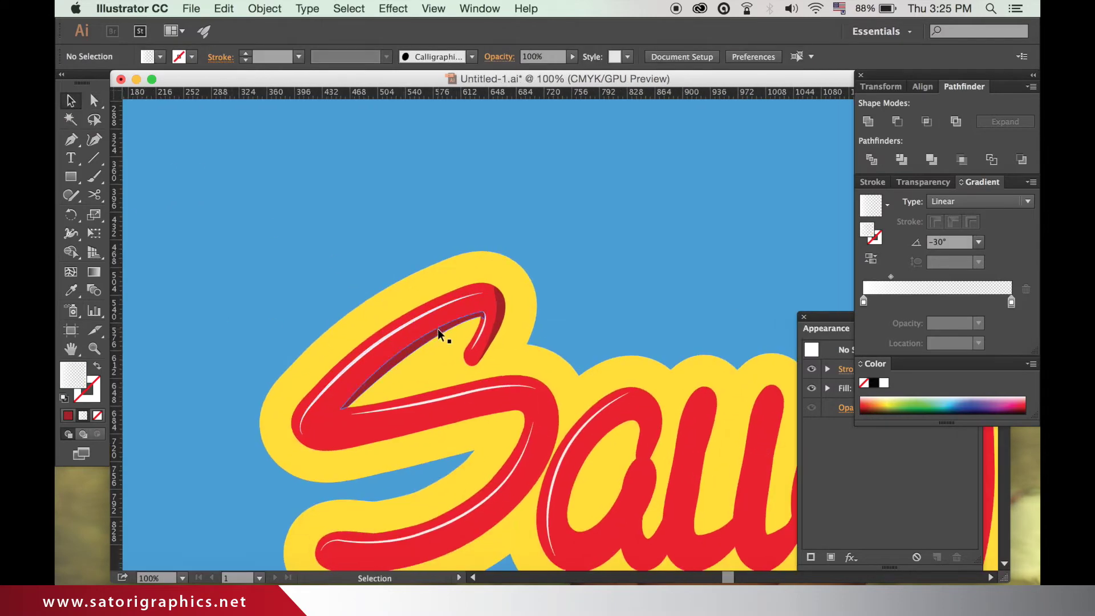
pyautogui.press('super+equal')
pyautogui.press('p')
pyautogui.press('super+equal')
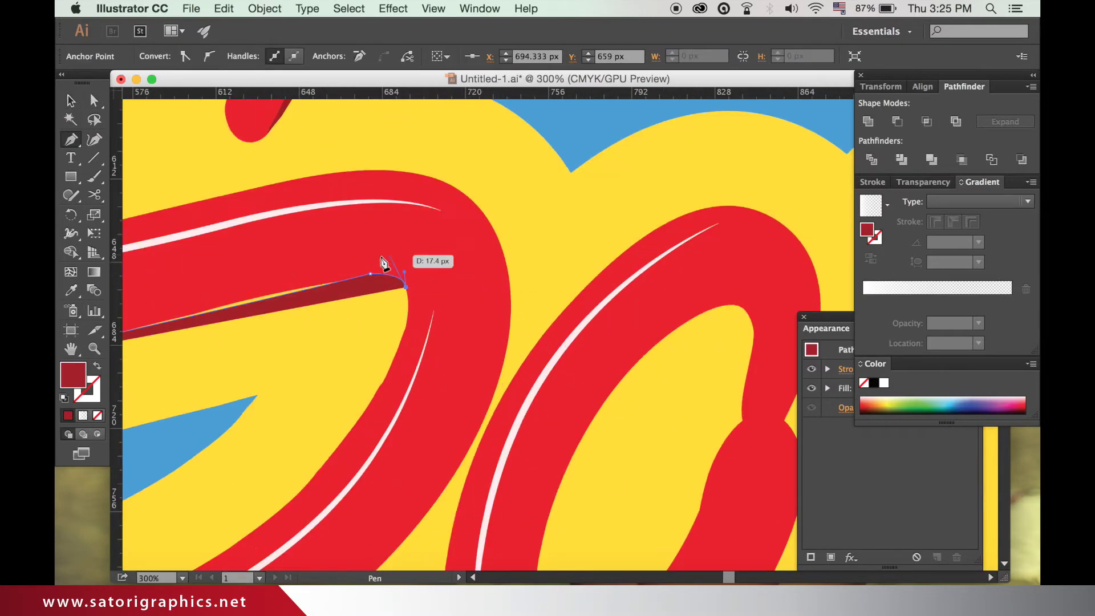
pyautogui.moveTo(379, 262); pyautogui.dragTo(665, 239)
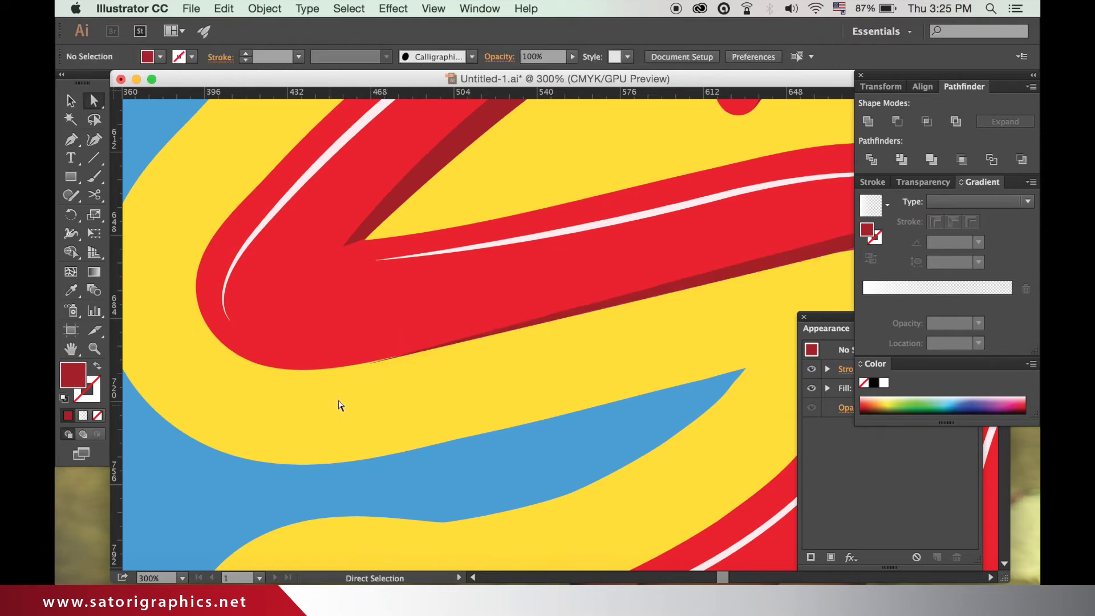
pyautogui.press('super+shift+a')
# Start a dark-red shading shape curving along the S's lower stroke
pyautogui.press('super+0')
pyautogui.press('super+equal')
pyautogui.press('super+equal')
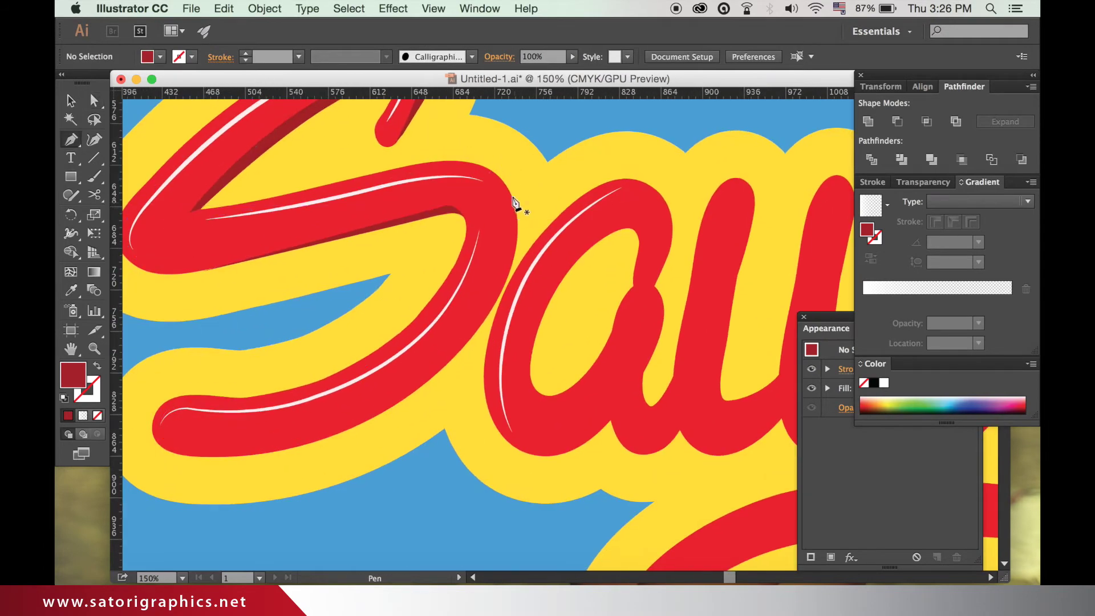
pyautogui.moveTo(470, 314); pyautogui.dragTo(372, 381)
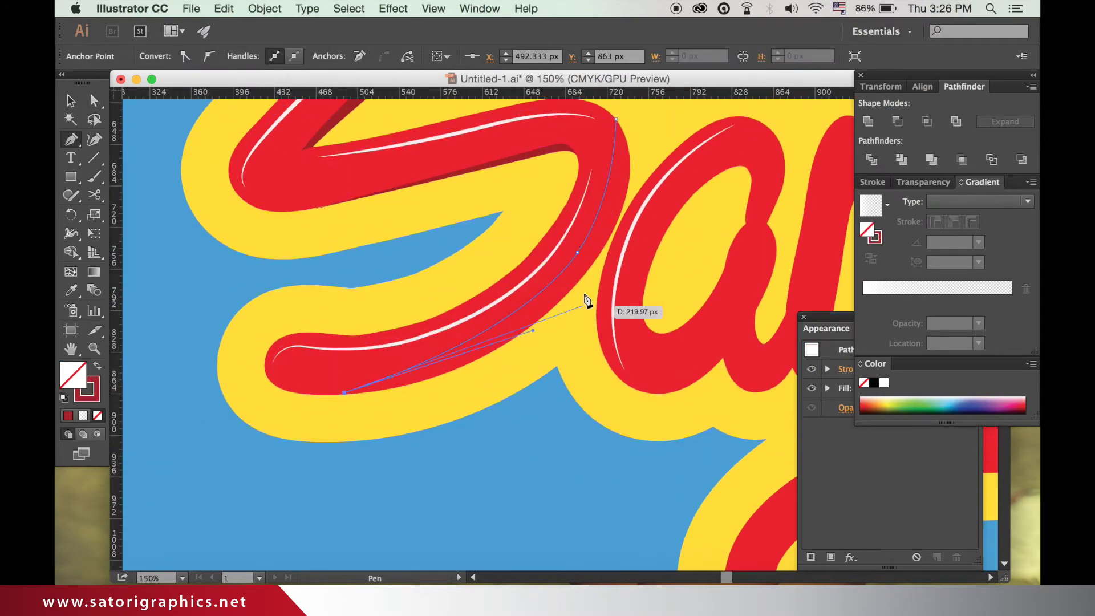
pyautogui.moveTo(517, 195); pyautogui.dragTo(530, 228)
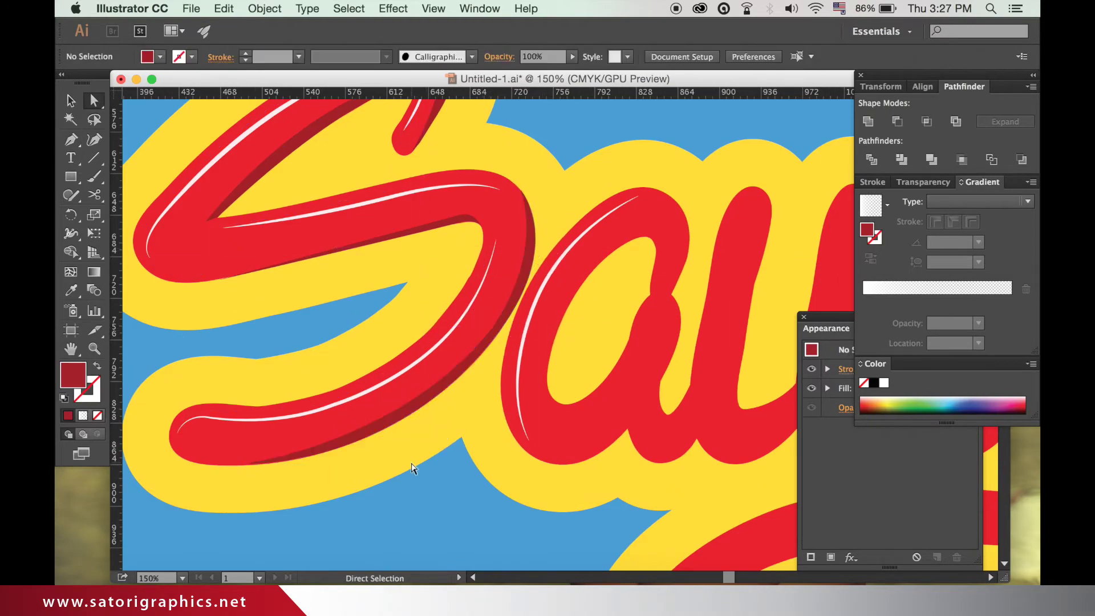
# Pen a closed dark-red shading shape along the inner edge of the a's bowl
pyautogui.hotkey('ctrl', '0')
pyautogui.press('p')
pyautogui.click(570, 235)
pyautogui.moveTo(476, 306); pyautogui.dragTo(440, 372)
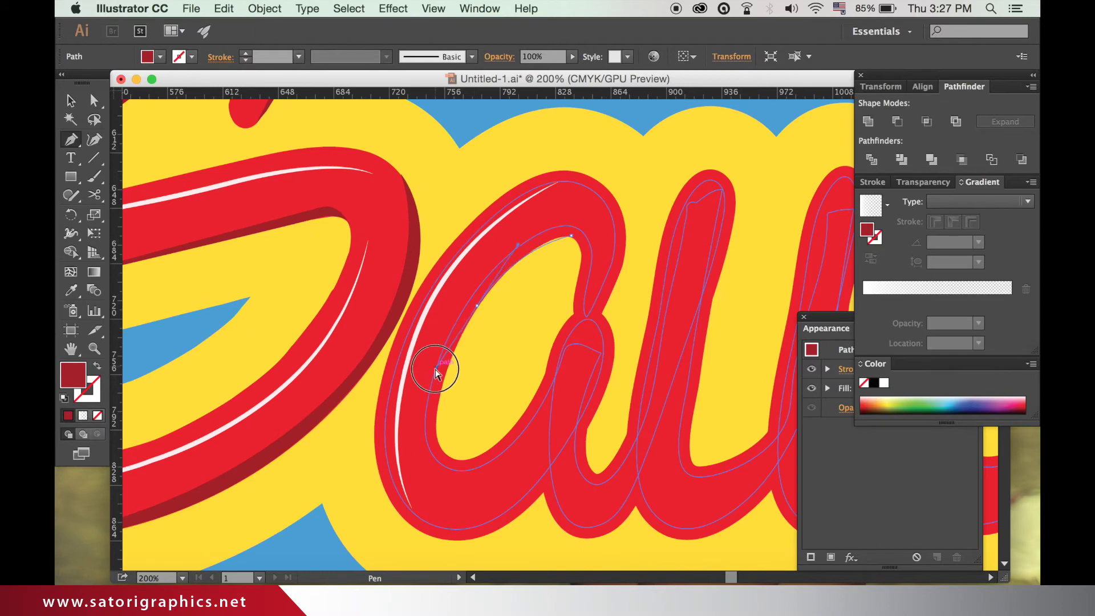
pyautogui.moveTo(440, 446); pyautogui.dragTo(444, 456)
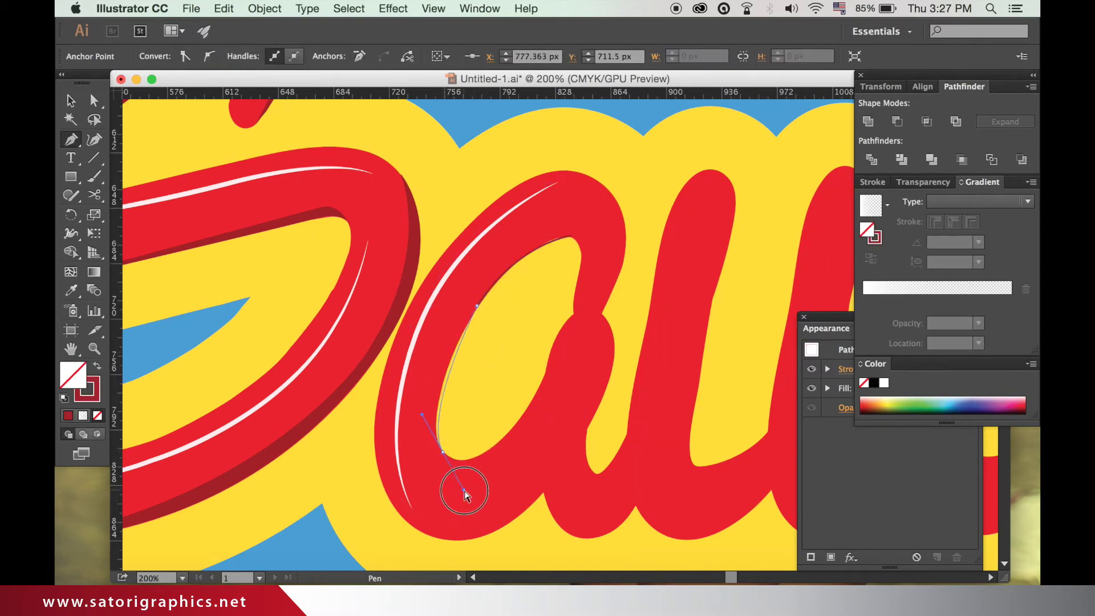
pyautogui.click(457, 460)
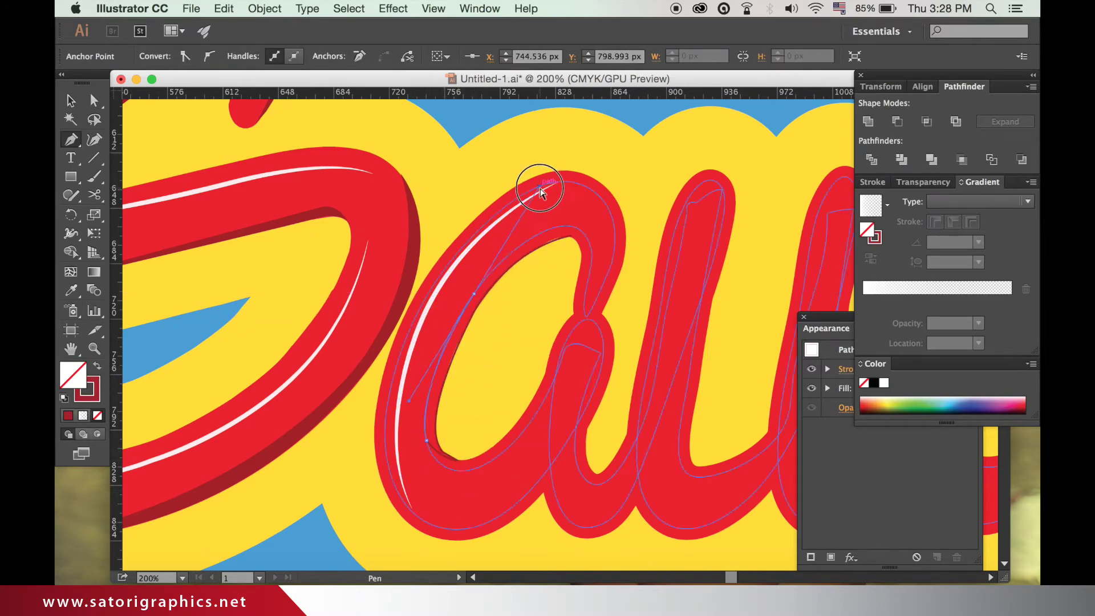
pyautogui.click(570, 235)
pyautogui.hotkey('ctrl', 'shift', 'a')
# Pull the shading's bottom point up and refine its anchors
pyautogui.hotkey('ctrl', '=')
pyautogui.press('a')
pyautogui.click(454, 494)
pyautogui.moveTo(451, 501); pyautogui.dragTo(449, 477)
pyautogui.click(457, 481)
pyautogui.click(443, 445)
pyautogui.click(511, 415)
pyautogui.scroll(3, 511, 416)
pyautogui.click(454, 349)
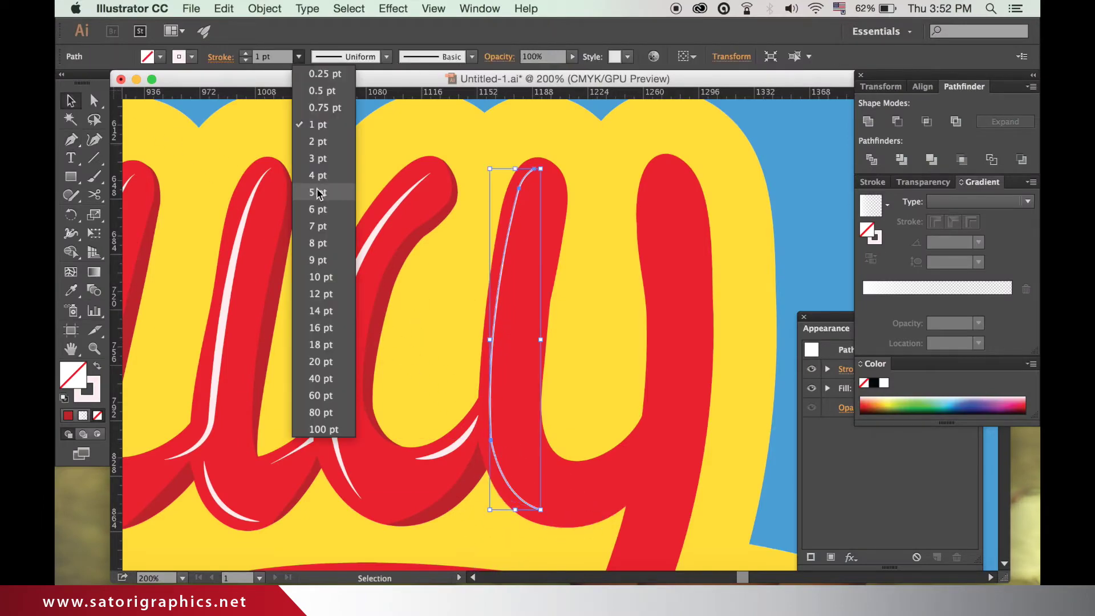
# Draw a white highlight path running up the y's stem
pyautogui.scroll(1, 435, 274)
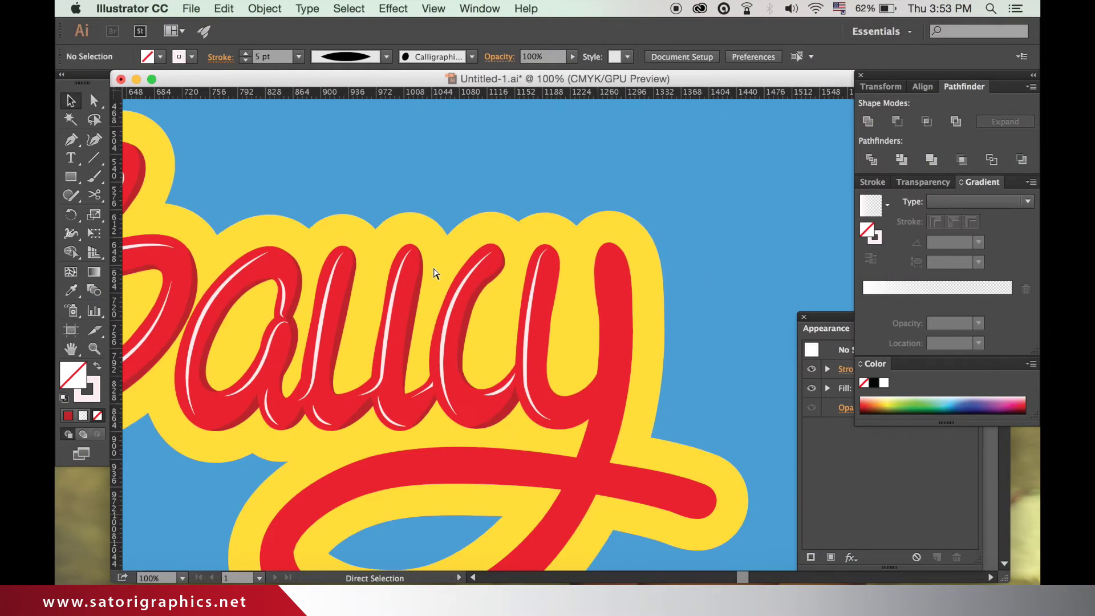
pyautogui.scroll(2, 580, 354)
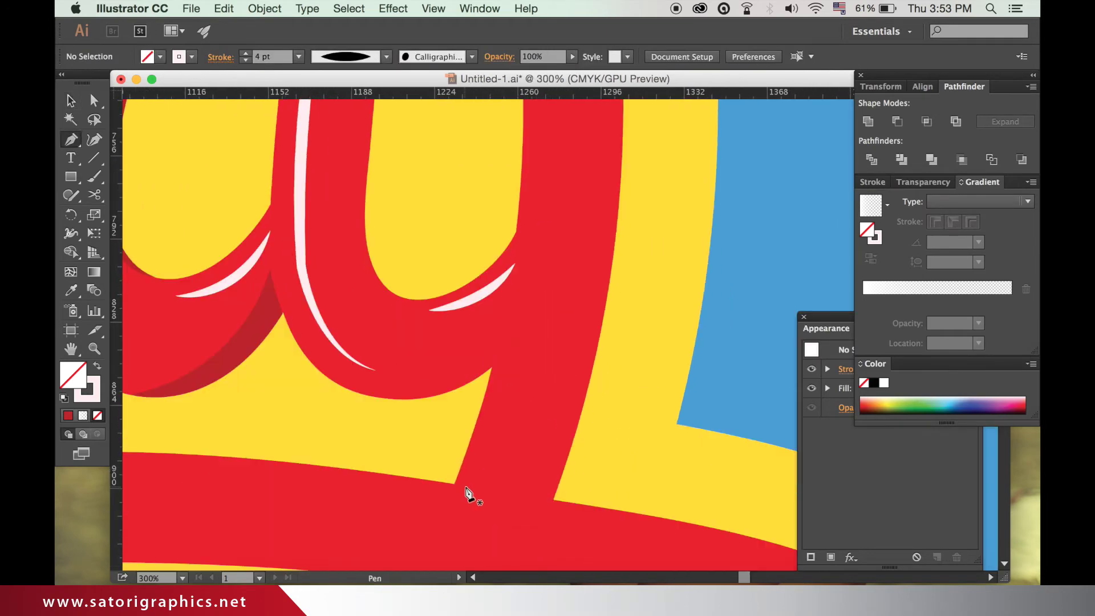
pyautogui.click(465, 489)
pyautogui.press('super+minus')
pyautogui.press('super+minus')
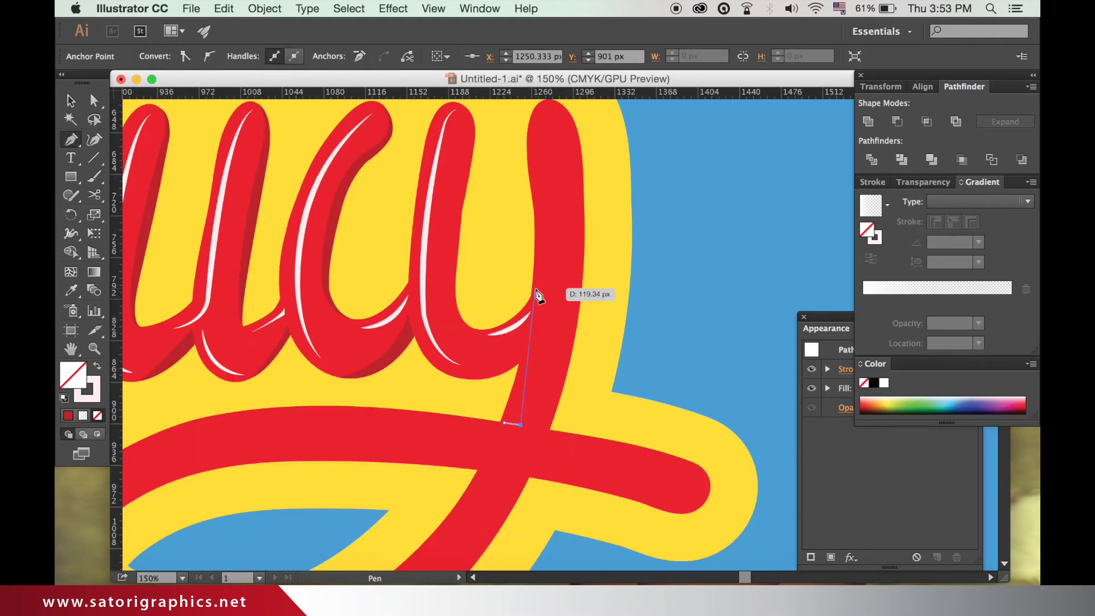
pyautogui.moveTo(502, 151); pyautogui.dragTo(492, 190)
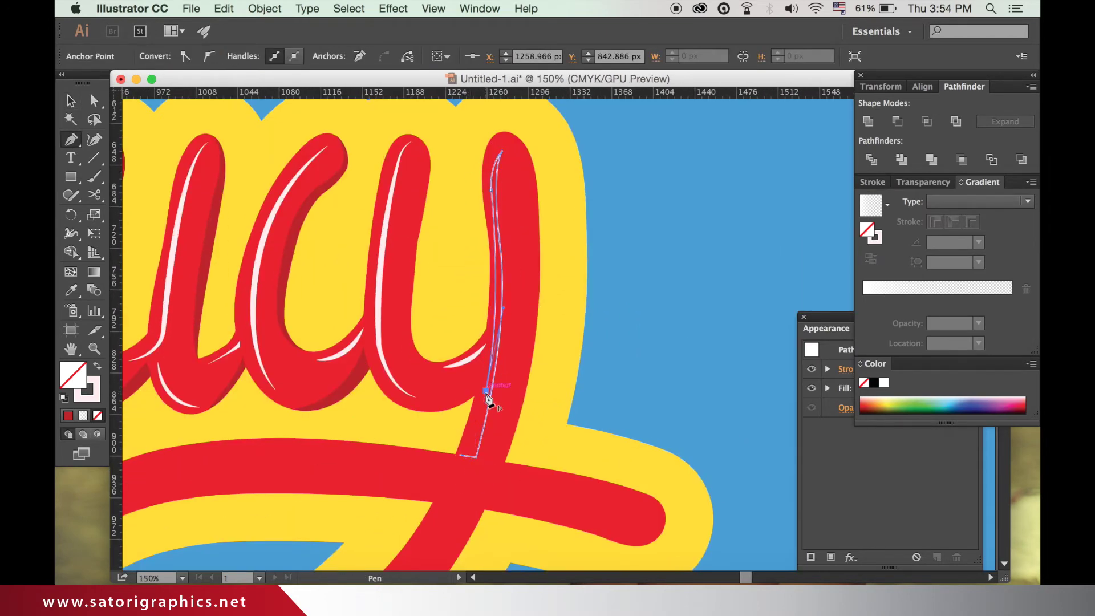
pyautogui.press('super+plus')
pyautogui.click(430, 395)
pyautogui.moveTo(430, 396)
pyautogui.mouseDown()
pyautogui.moveTo(442, 252)
pyautogui.moveTo(391, 210)
pyautogui.mouseUp()
pyautogui.press('super+minus')
pyautogui.moveTo(366, 289); pyautogui.dragTo(391, 433)
pyautogui.press('super+shift+a')
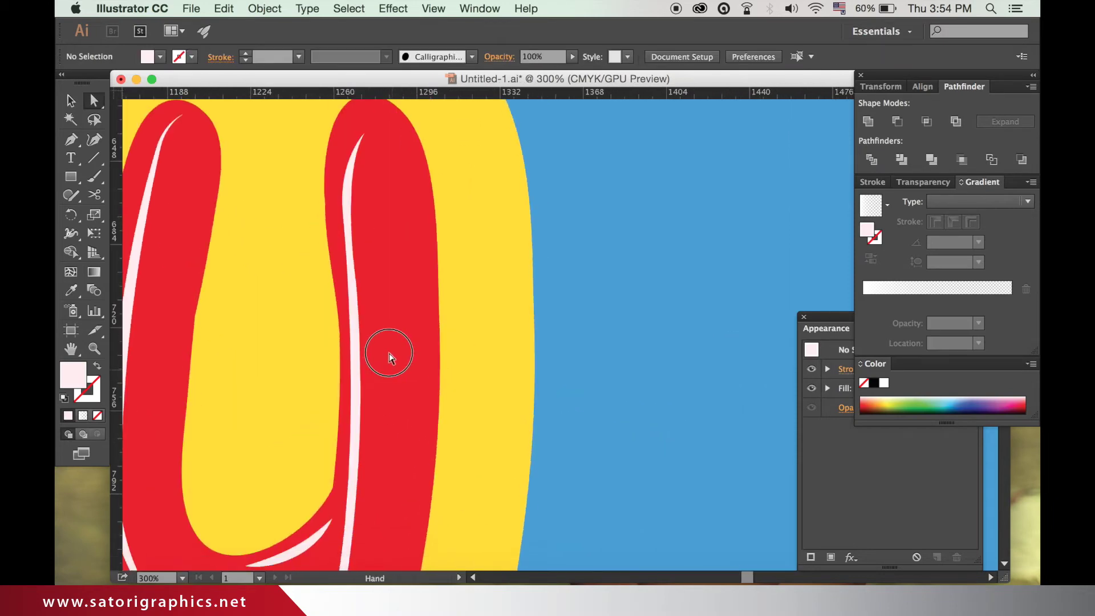
# Start a curved dark-red shading shape under the u where it meets the y
pyautogui.press('super+0')
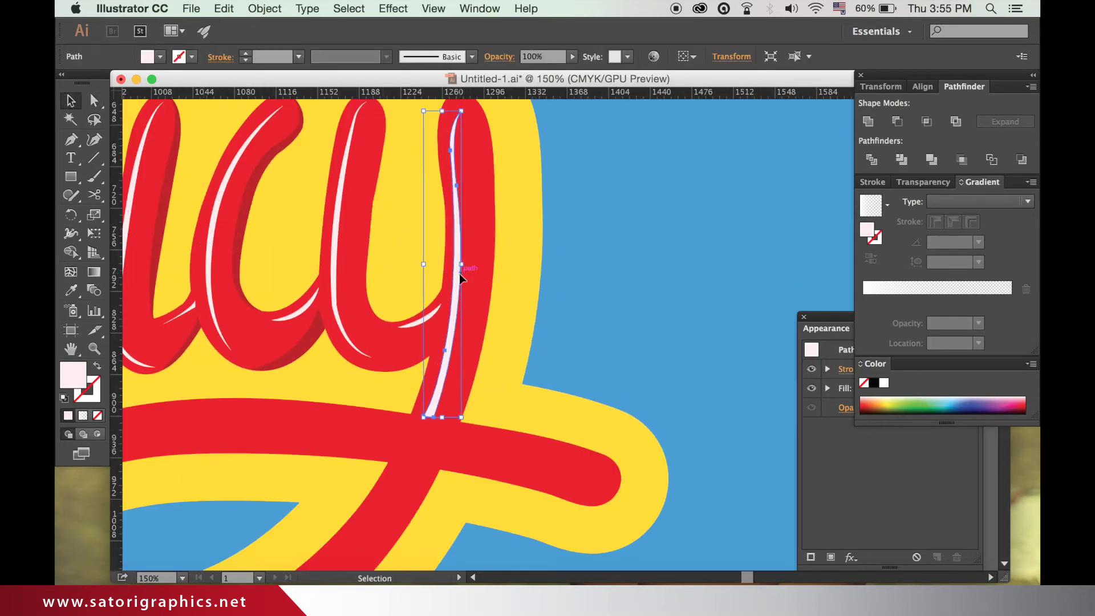
pyautogui.press('super+plus')
pyautogui.moveTo(304, 379); pyautogui.dragTo(304, 425)
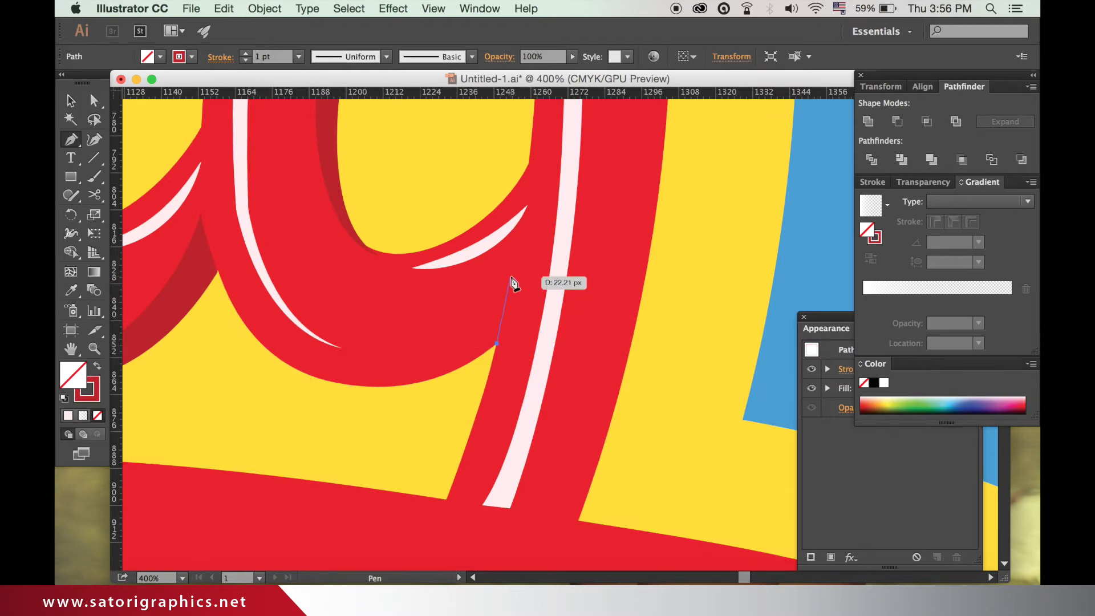
pyautogui.click(515, 274)
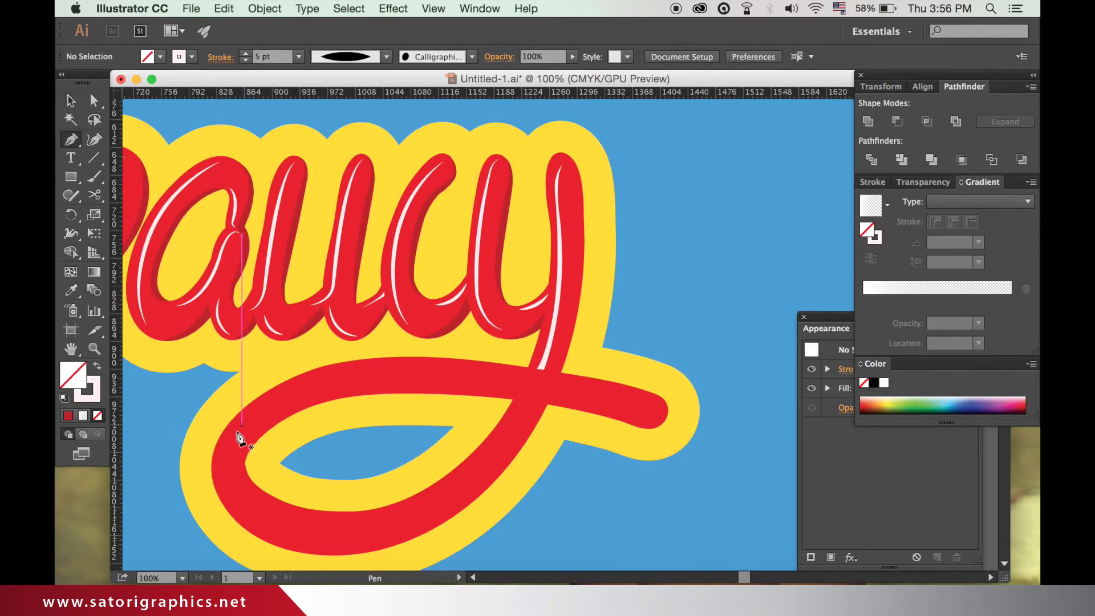
# Pen a white highlight curve along the top of the y's tail, then select its bottom point
pyautogui.moveTo(216, 461); pyautogui.dragTo(239, 397)
pyautogui.moveTo(351, 369); pyautogui.dragTo(341, 381)
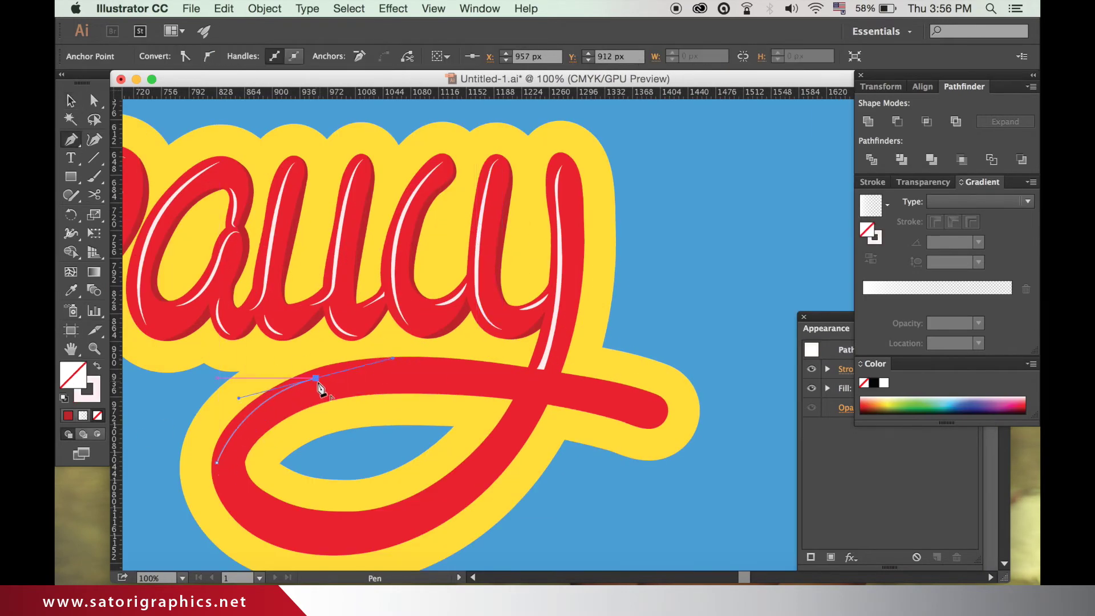
pyautogui.press('Escape')
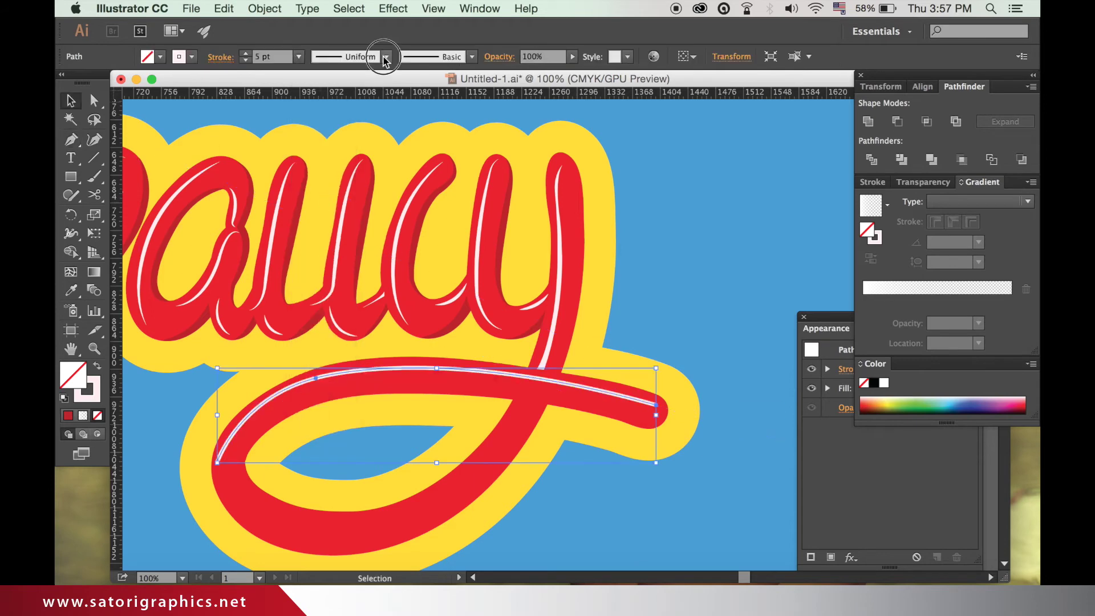
pyautogui.scroll(-1, 757, 219)
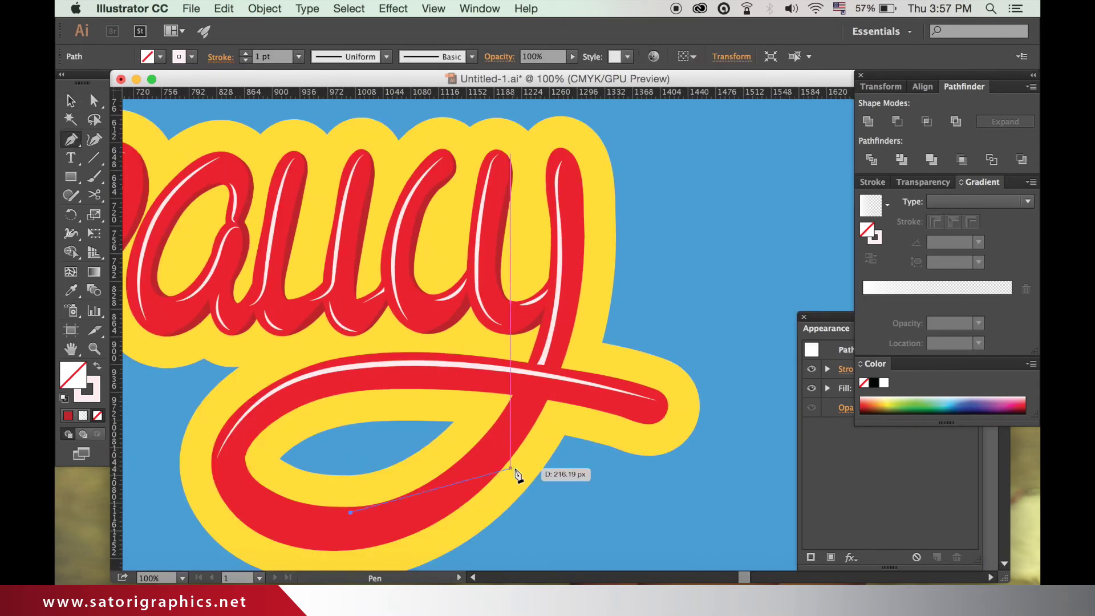
pyautogui.press('v')
pyautogui.press('a')
pyautogui.click(350, 511)
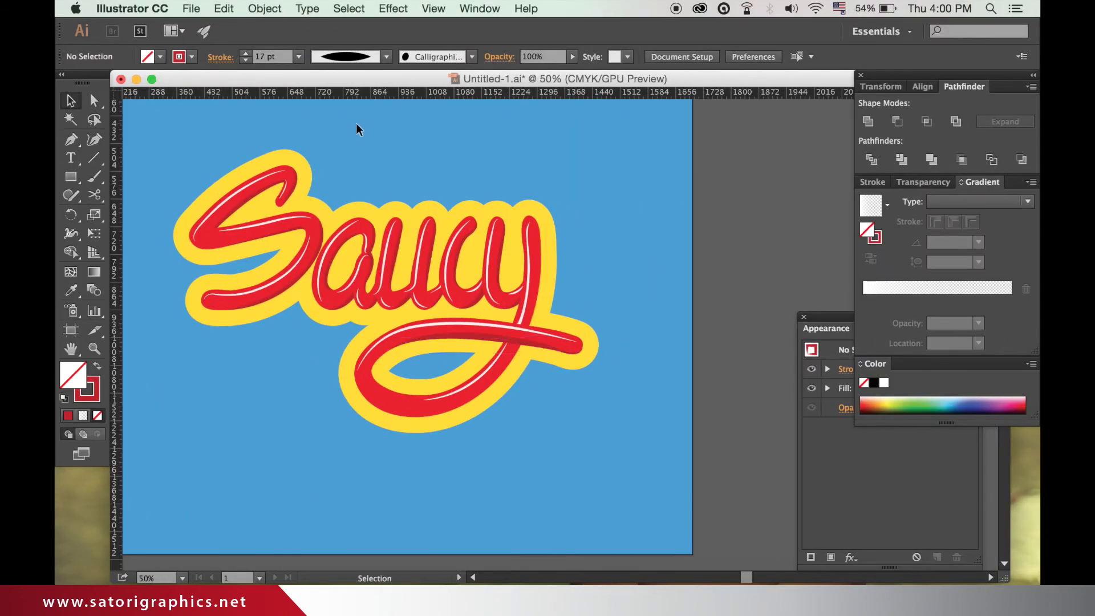
# Draw a white tapered highlight curving around the inside of the y's lower tail loop
pyautogui.press('p')
pyautogui.scroll(2, 567, 296)
pyautogui.press('p')
pyautogui.scroll(2, 465, 379)
pyautogui.click(464, 371)
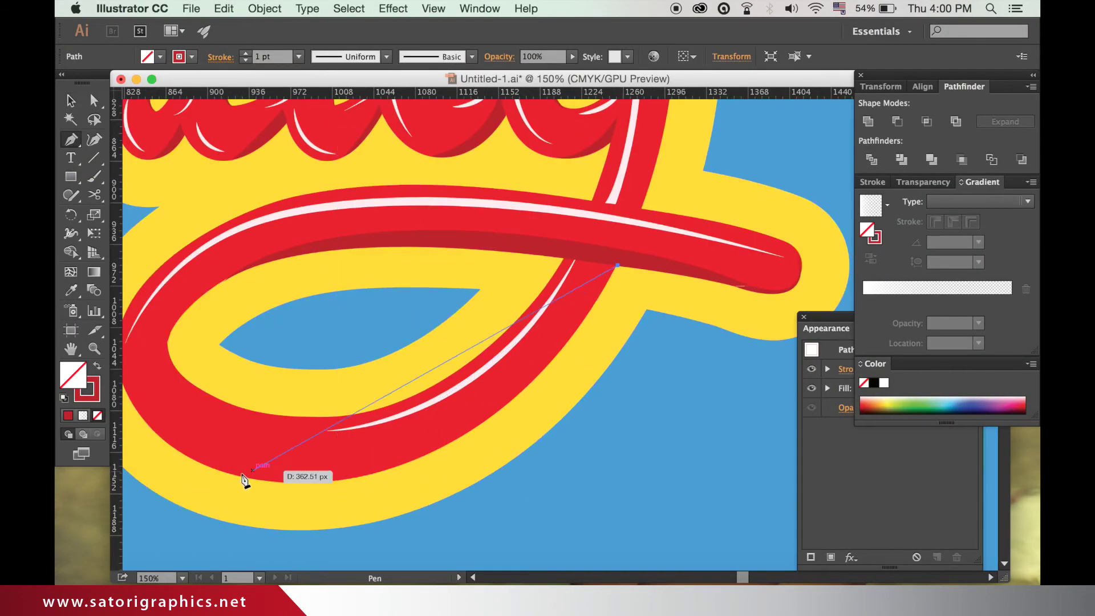
pyautogui.moveTo(426, 463); pyautogui.dragTo(601, 519)
pyautogui.hscroll(3, 432, 471)
pyautogui.press('v')
pyautogui.hotkey('ctrl', 'shift', 'a')
pyautogui.hotkey('ctrl', '0')
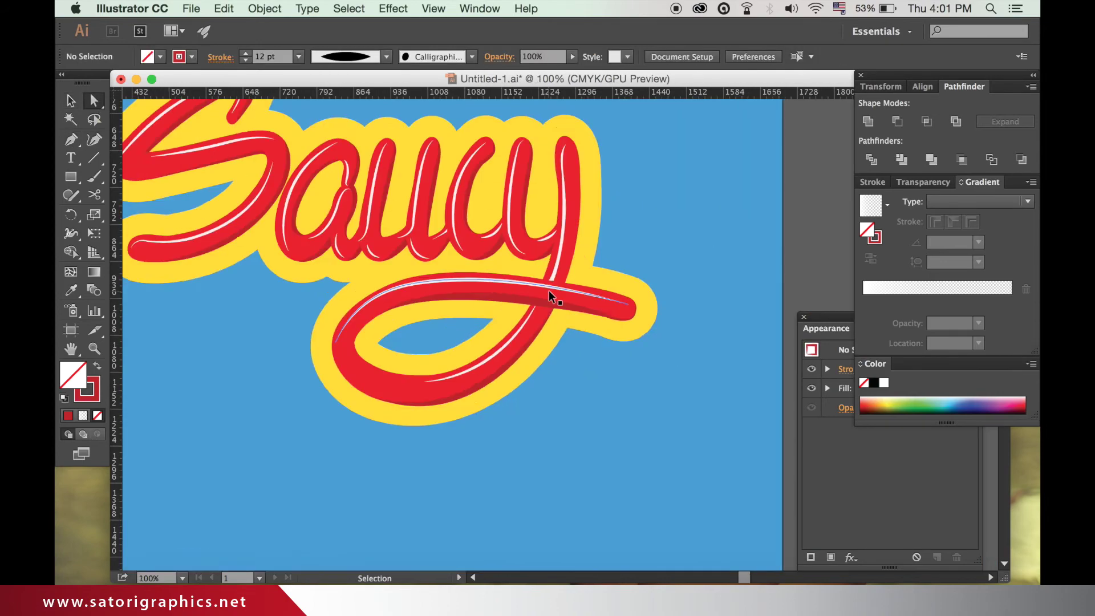
# Add a dark-red shading path along the y stroke, then deselect and fit the artboard
pyautogui.hotkey('ctrl', '1')
pyautogui.press('p')
pyautogui.click(521, 198)
pyautogui.scroll(-2, 454, 542)
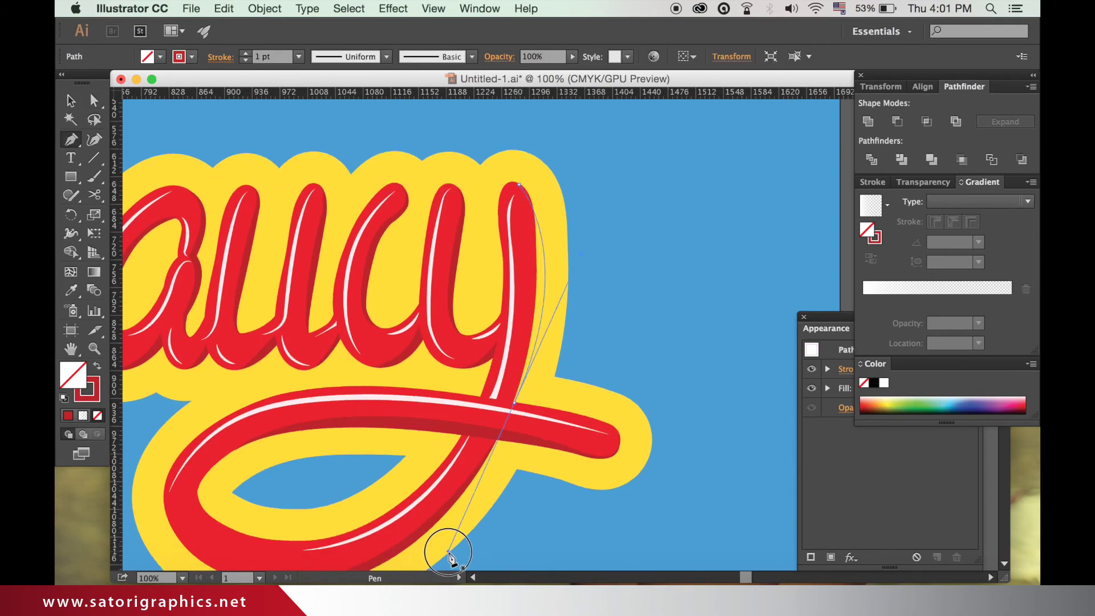
pyautogui.scroll(-1, 454, 542)
pyautogui.press('v')
pyautogui.hotkey('ctrl', 'shift', 'a')
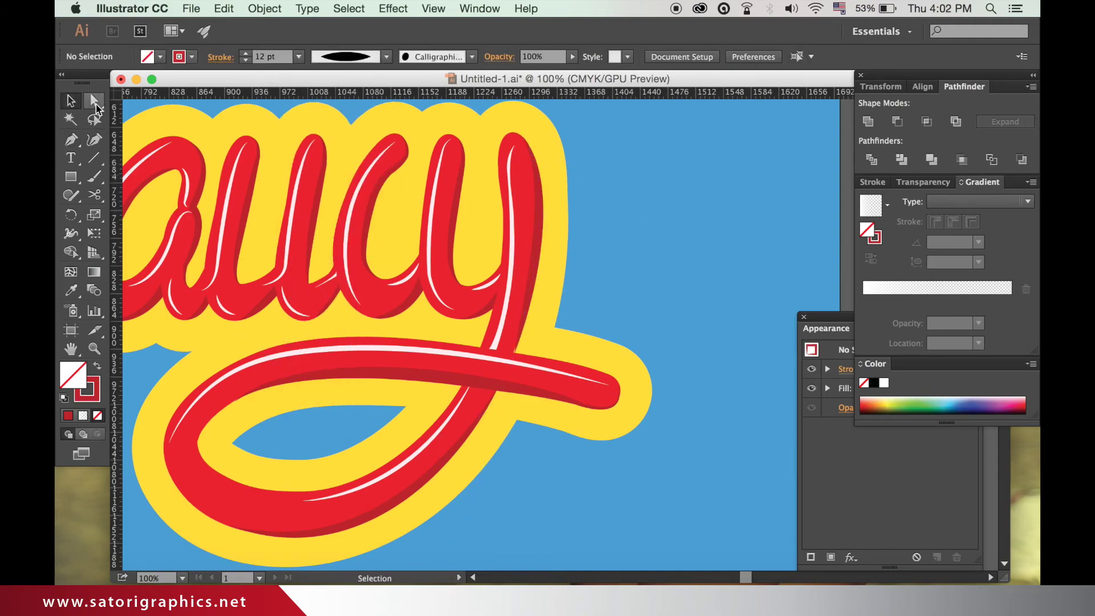
pyautogui.hotkey('ctrl', '0')
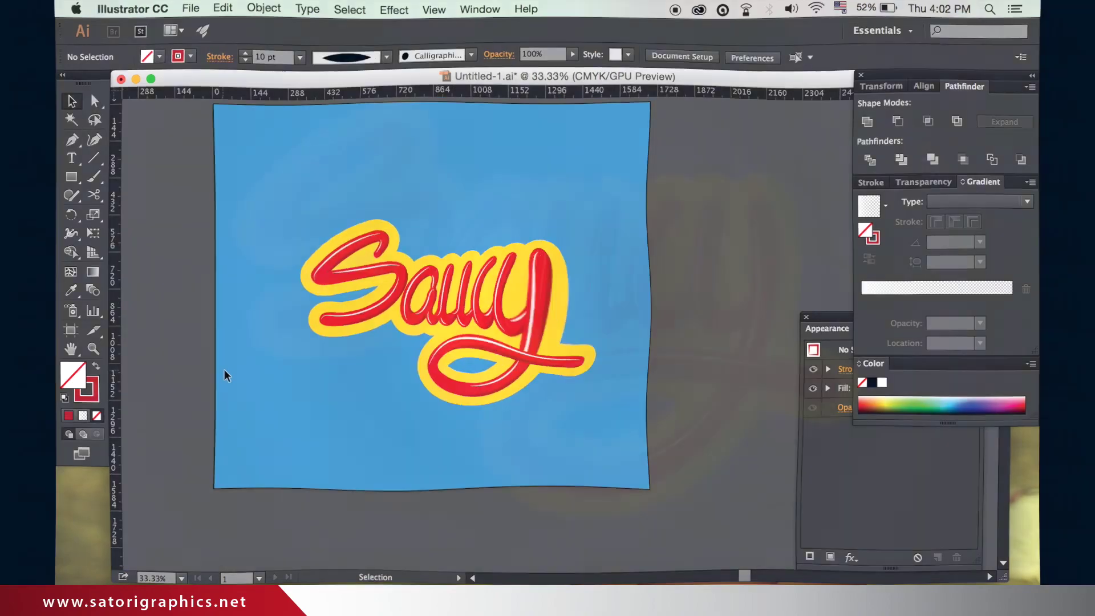